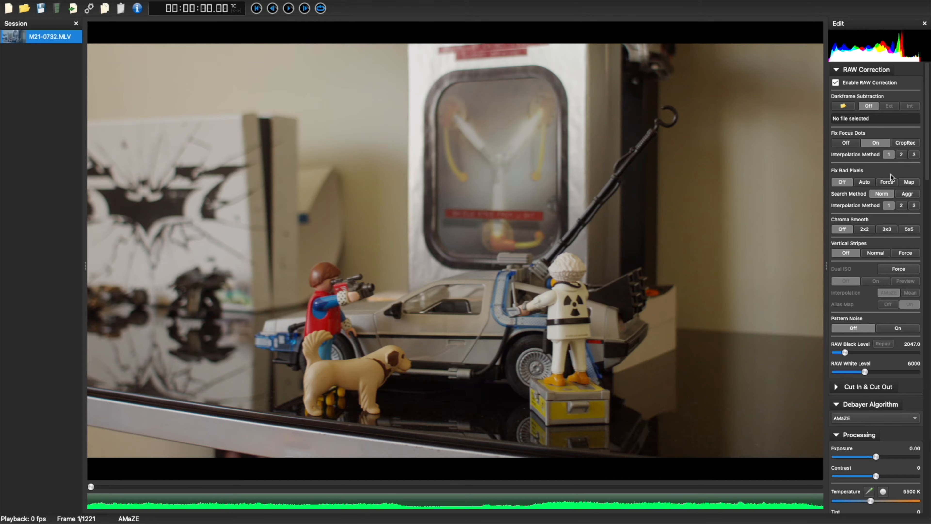
Set the debayer algorithm of the M21-0732.MLV clip to AMaZE
scroll(880, 109, down, 5)
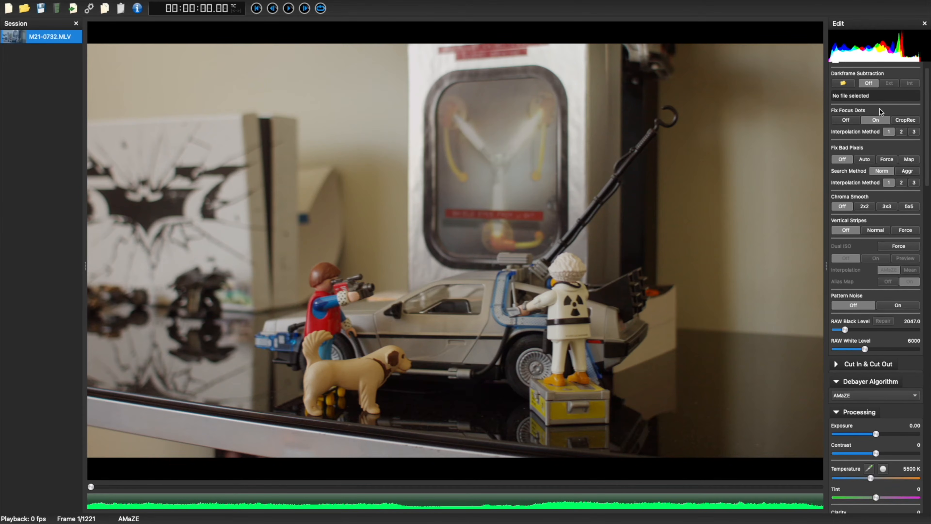
scroll(880, 109, down, 6)
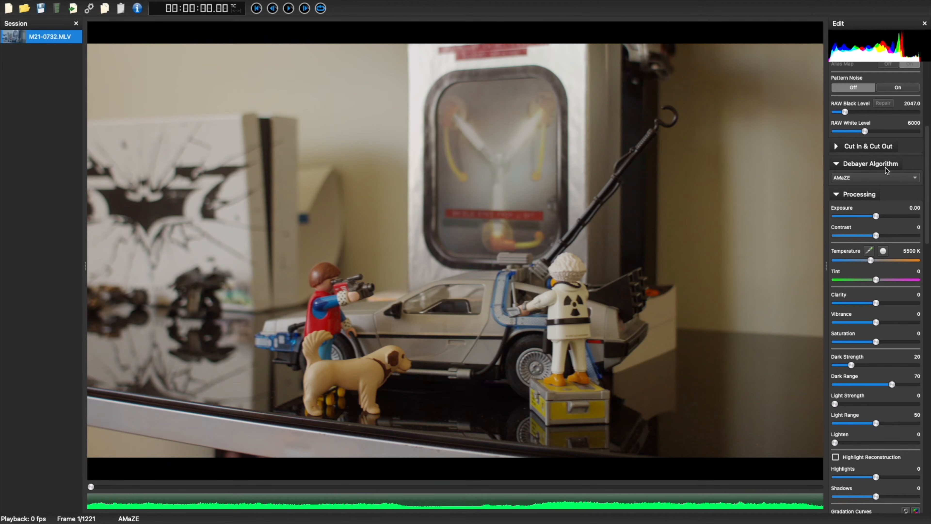
click(886, 178)
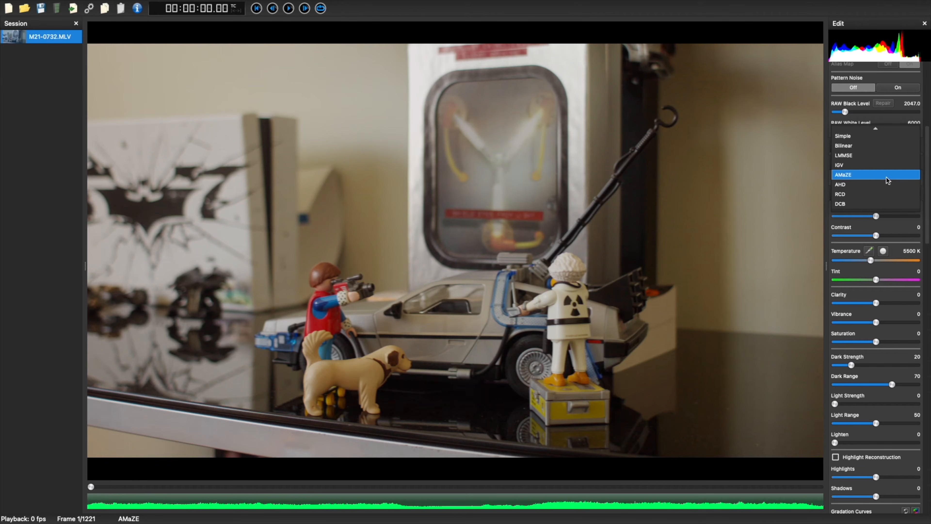
click(886, 178)
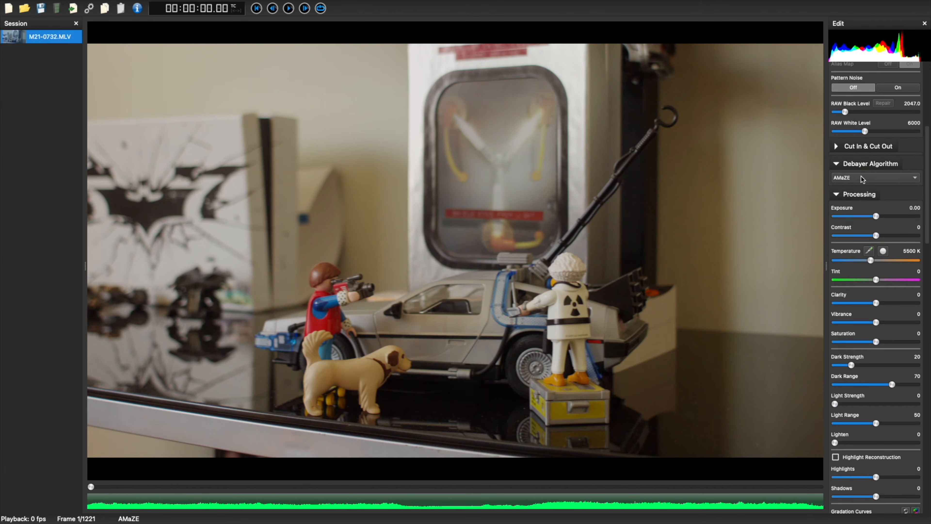
Apply the Sony S-Log3 profile preset to the clip
scroll(862, 176, down, 18)
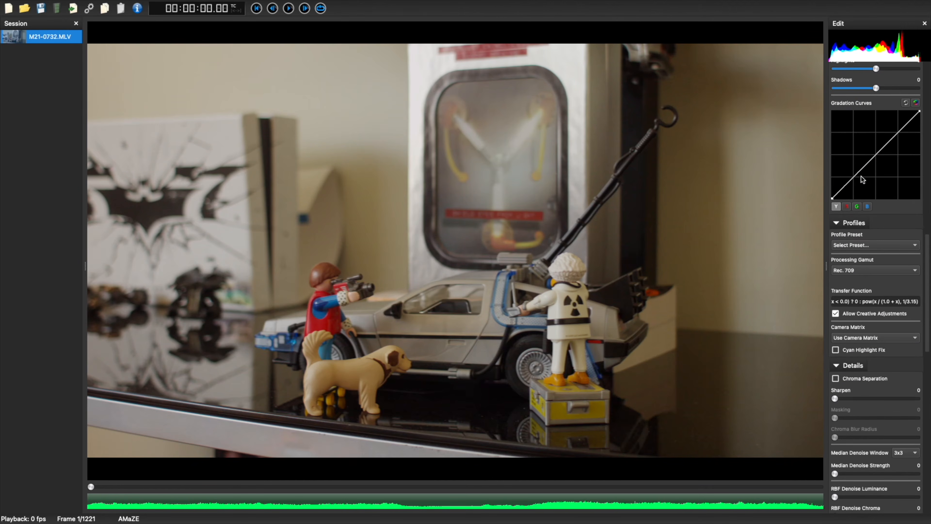
scroll(862, 176, down, 3)
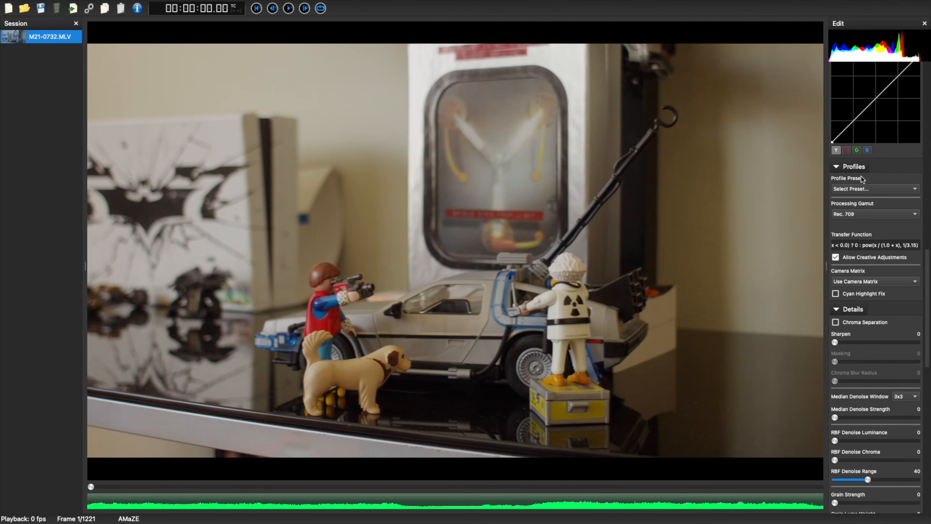
click(881, 189)
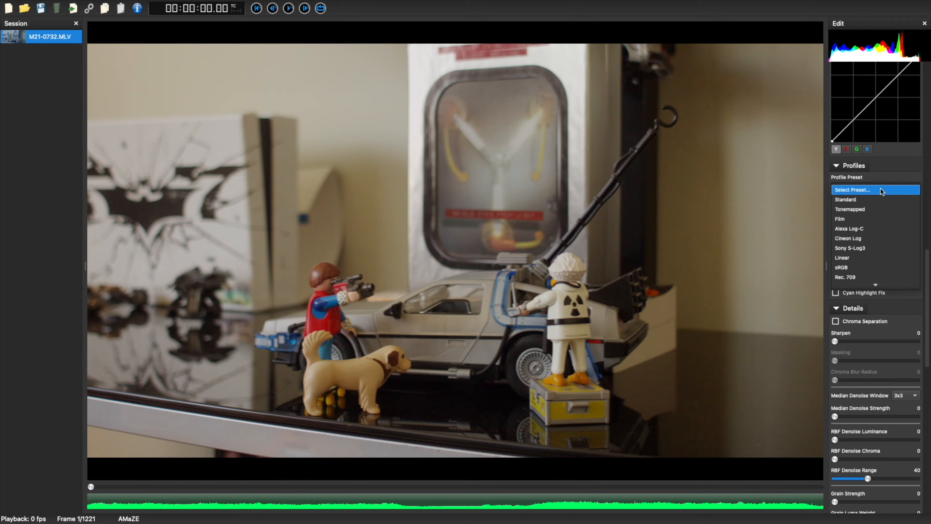
click(862, 251)
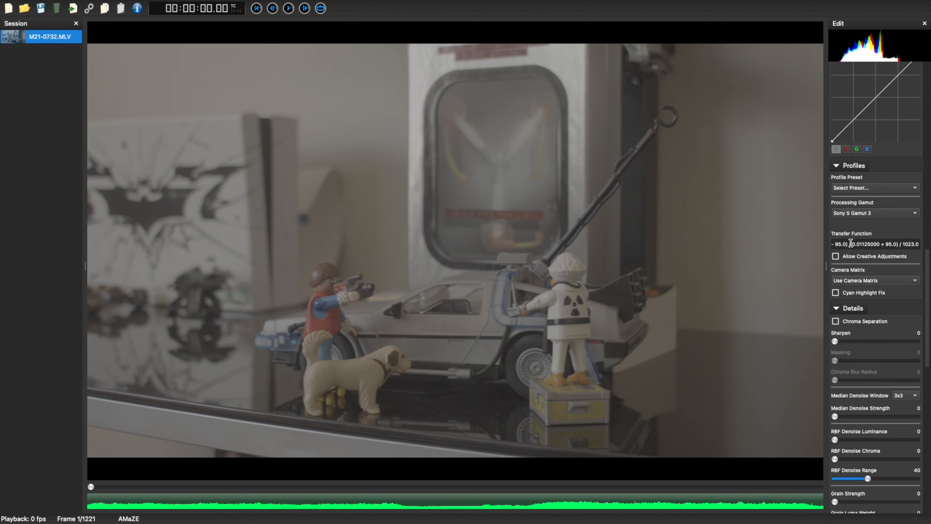
Try raising the clip's exposure to about 1.21 and reset it to 0.00
scroll(878, 225, down, 5)
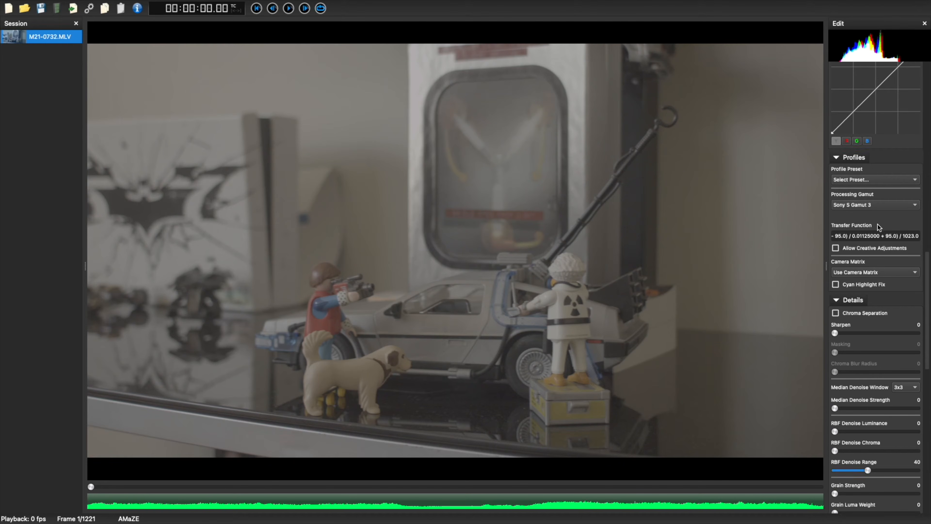
scroll(878, 224, up, 7)
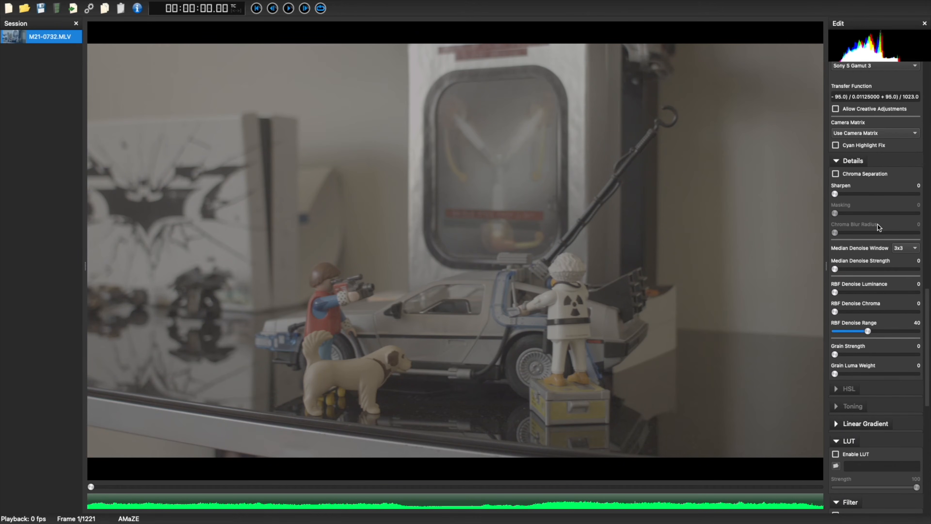
scroll(878, 224, up, 14)
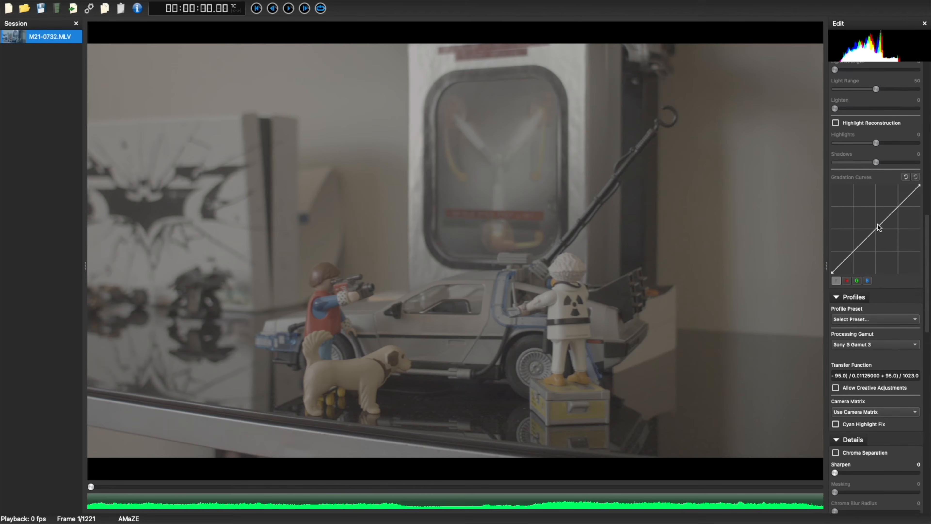
scroll(878, 224, up, 7)
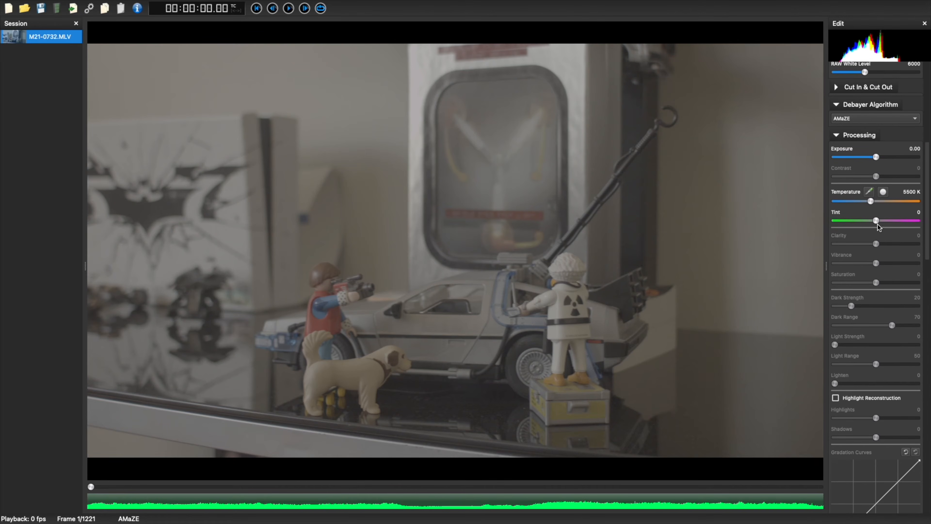
mouse_move(877, 225)
mouse_down()
mouse_move(863, 223)
mouse_move(891, 223)
mouse_up()
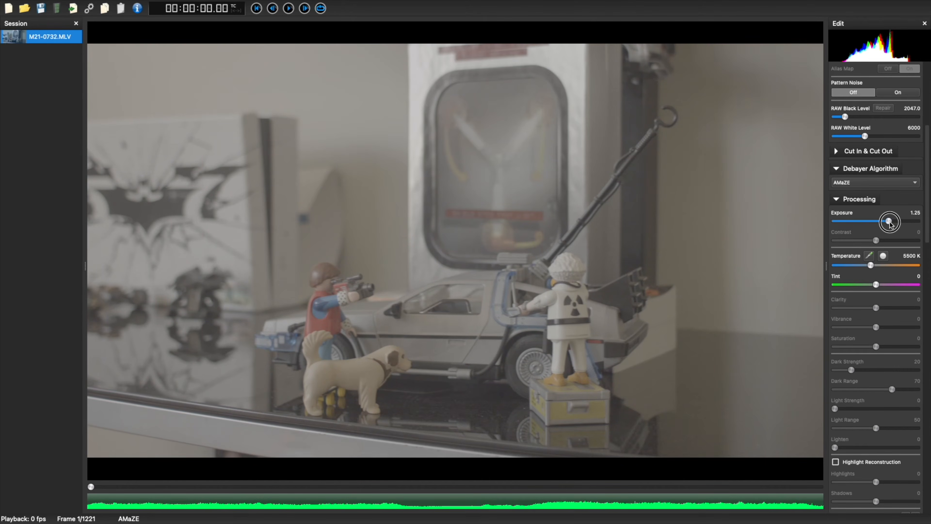
mouse_move(890, 223)
mouse_down()
mouse_move(868, 224)
mouse_move(889, 224)
mouse_up()
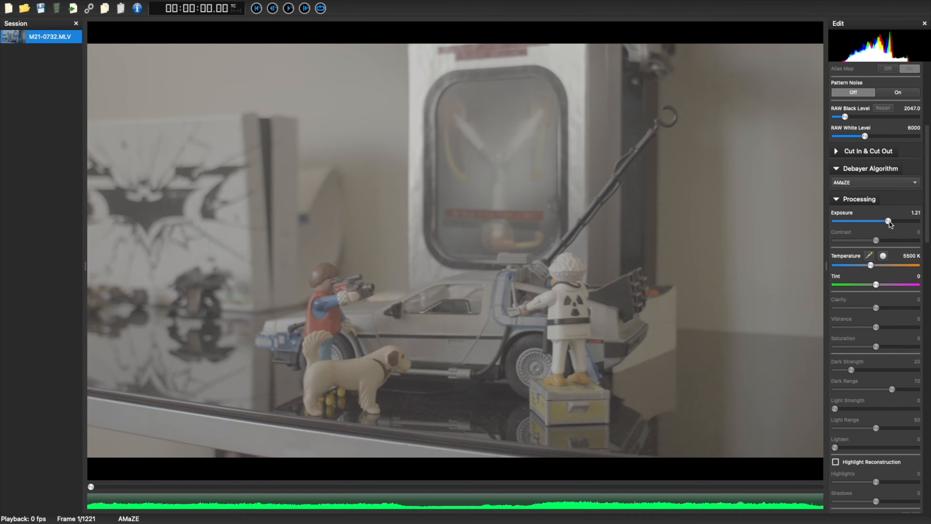
double_click(889, 222)
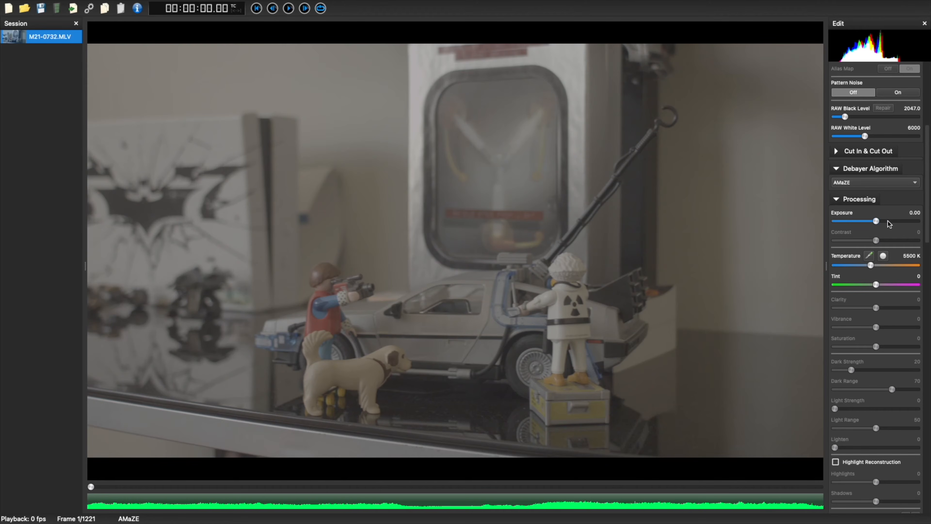
Raise the clip's exposure to about 1.78
drag(879, 221, 895, 222)
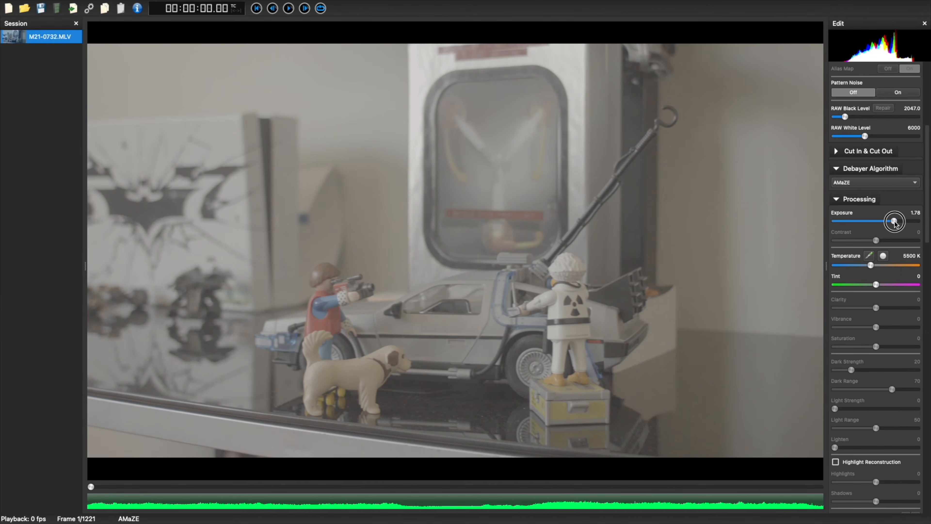
drag(895, 223, 895, 223)
Examine the gradation curve, the processing gamut, transfer function and camera matrix, and the detail and denoise settings
scroll(857, 209, down, 10)
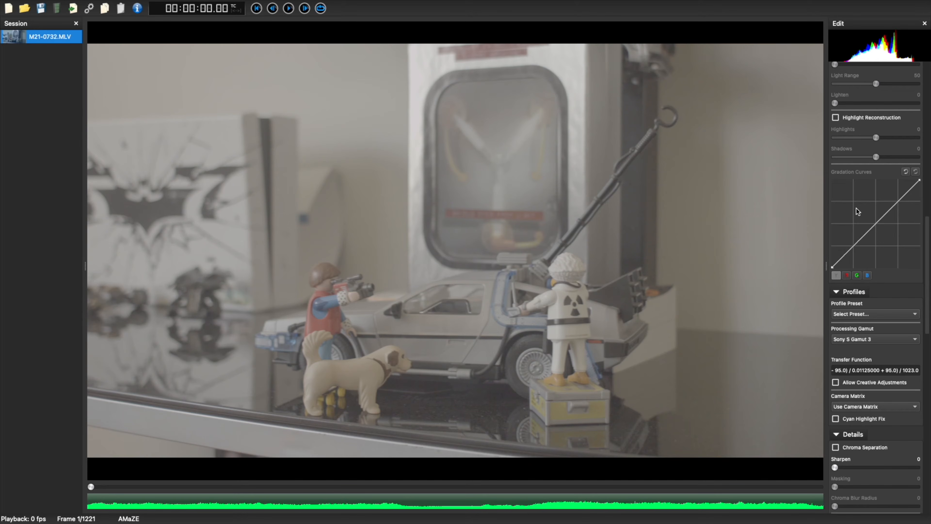
scroll(857, 208, down, 1)
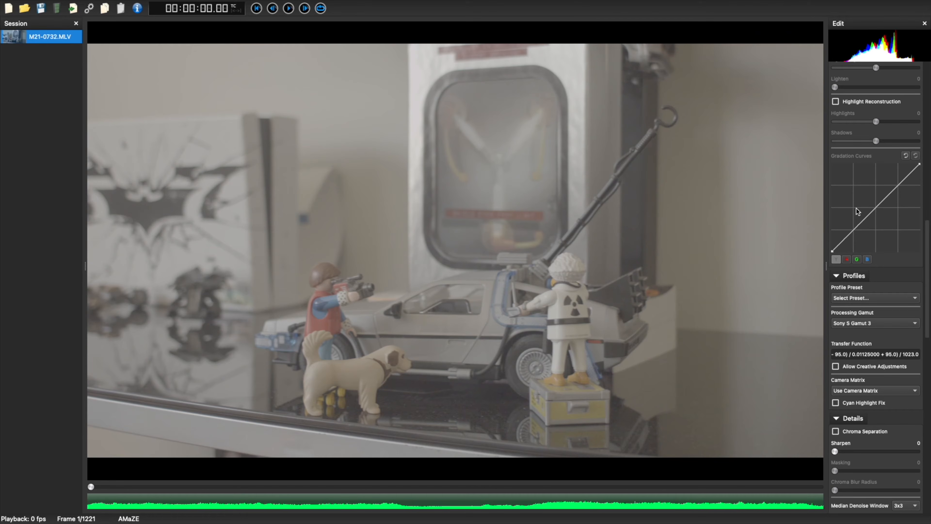
scroll(857, 209, down, 1)
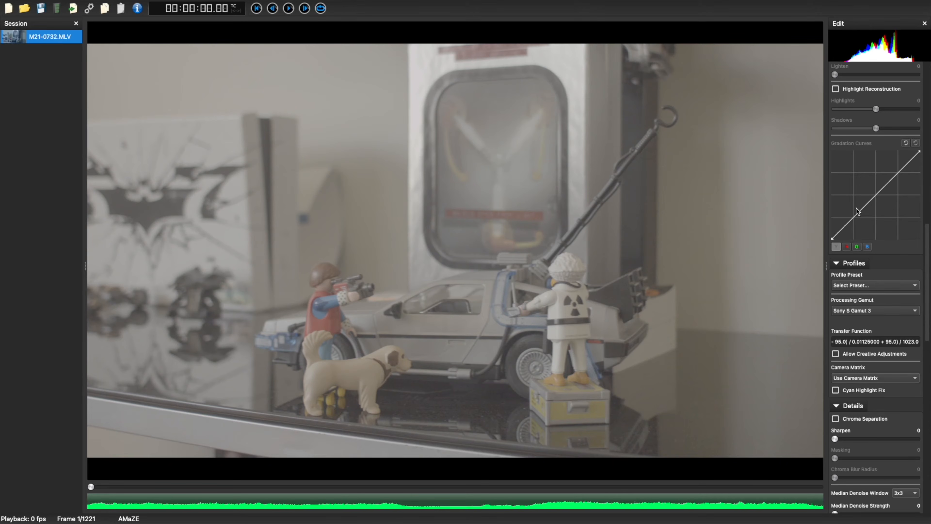
scroll(858, 210, down, 2)
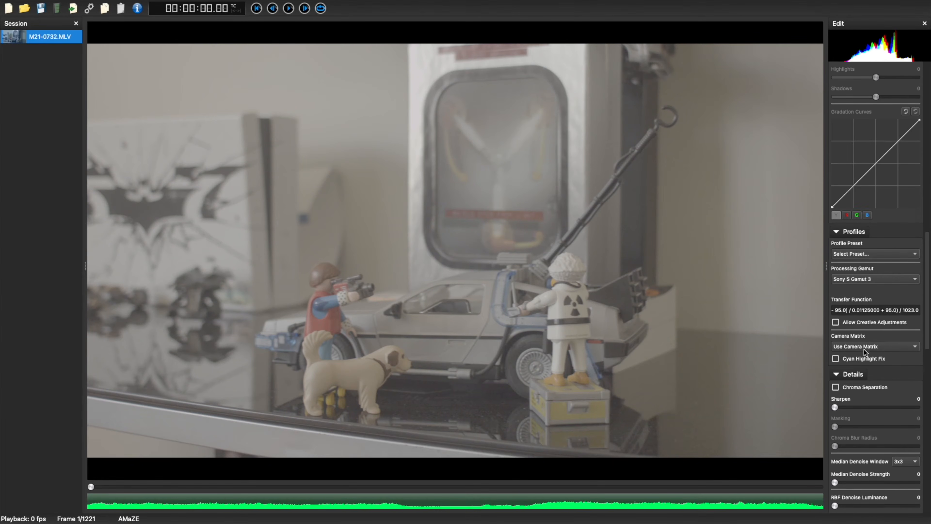
scroll(865, 351, up, 4)
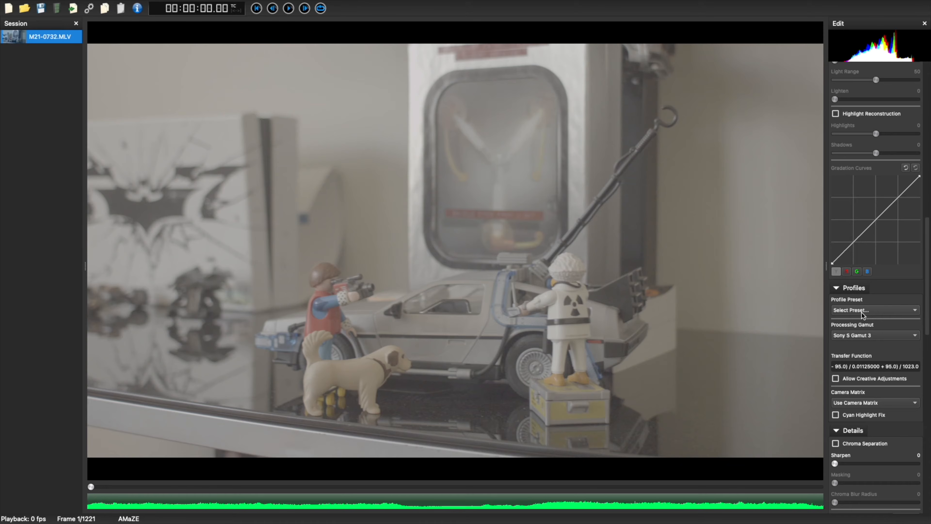
scroll(860, 302, down, 1)
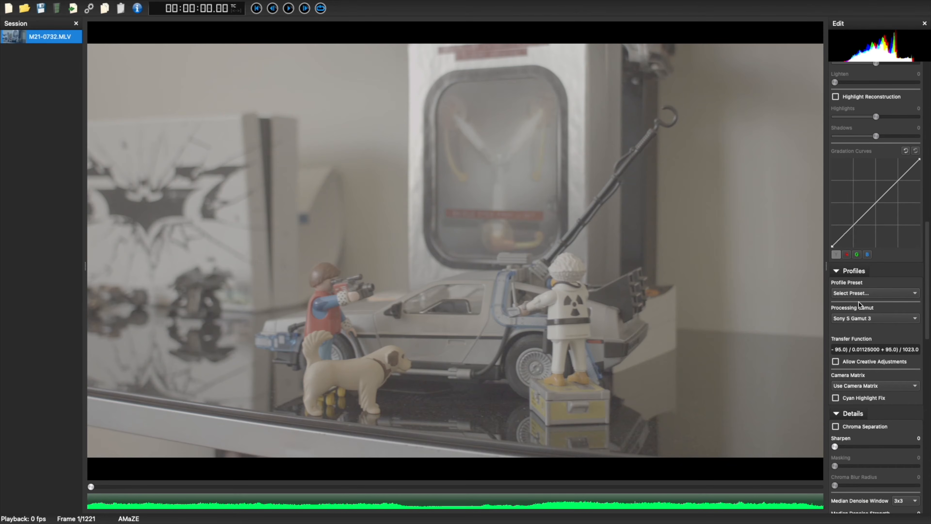
scroll(860, 302, down, 7)
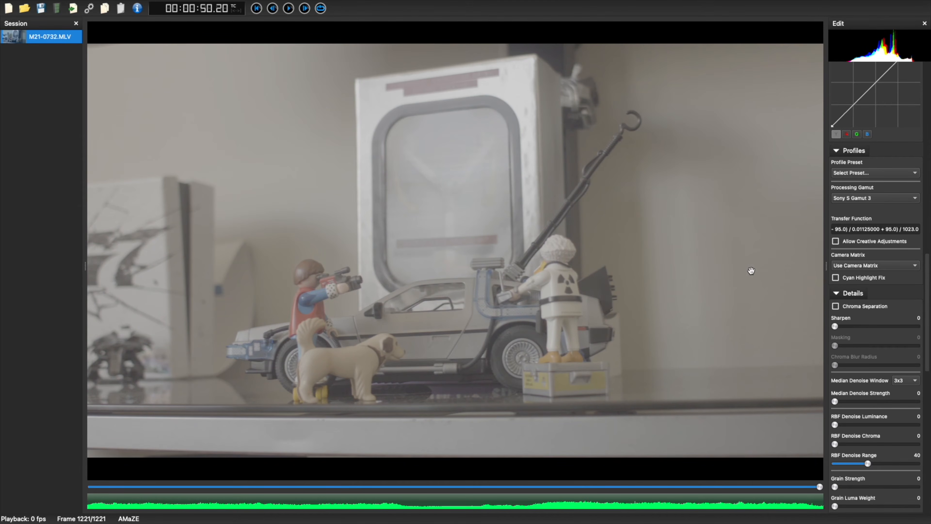
scroll(865, 357, down, 15)
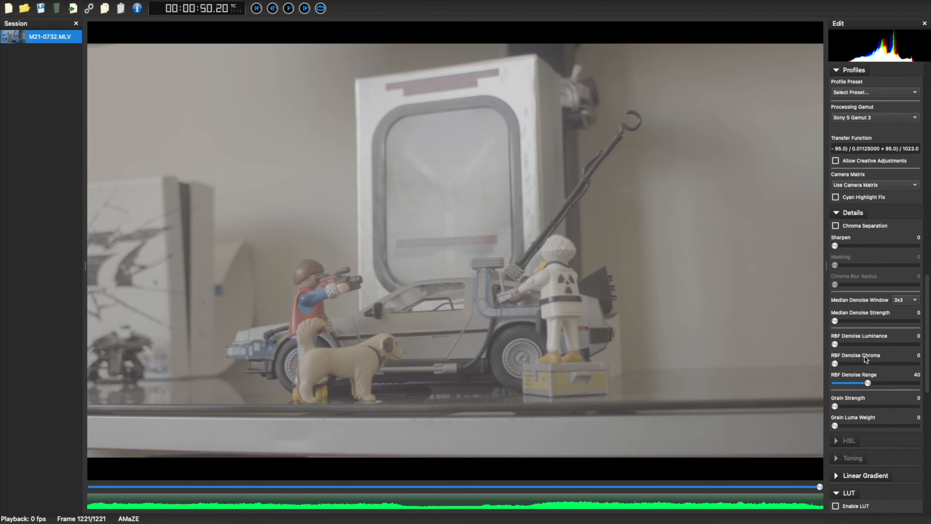
scroll(865, 356, down, 4)
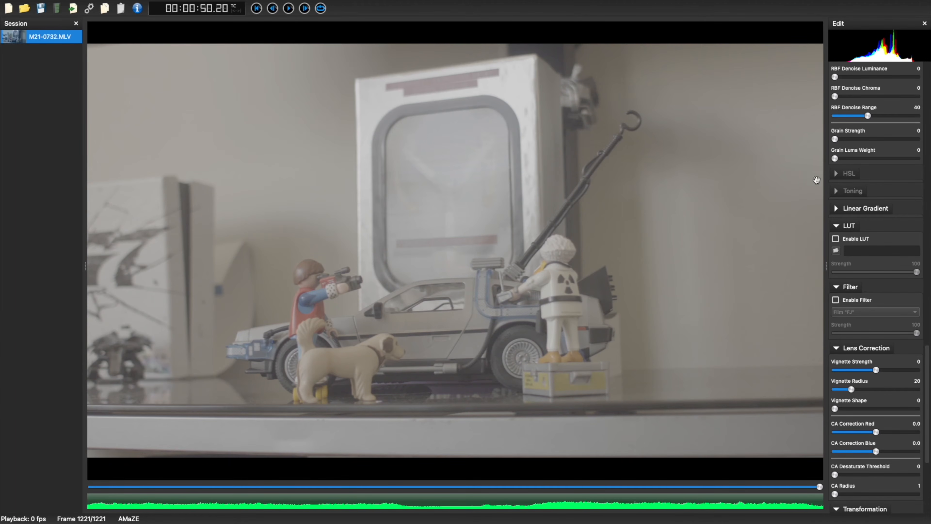
Enable the LUT and load Neutral A7s3.cube from the SLog3 folder, keeping its strength at 100
scroll(855, 207, down, 2)
scroll(854, 207, up, 1)
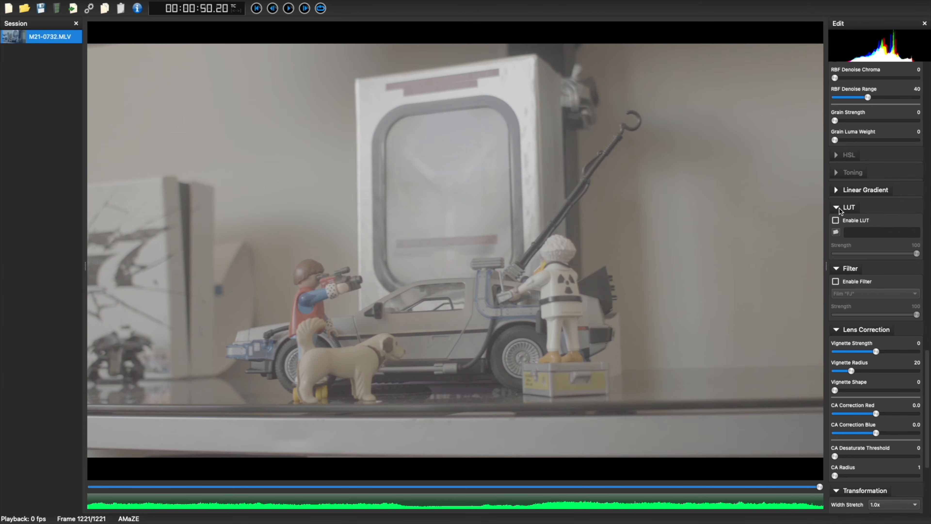
click(837, 220)
click(836, 231)
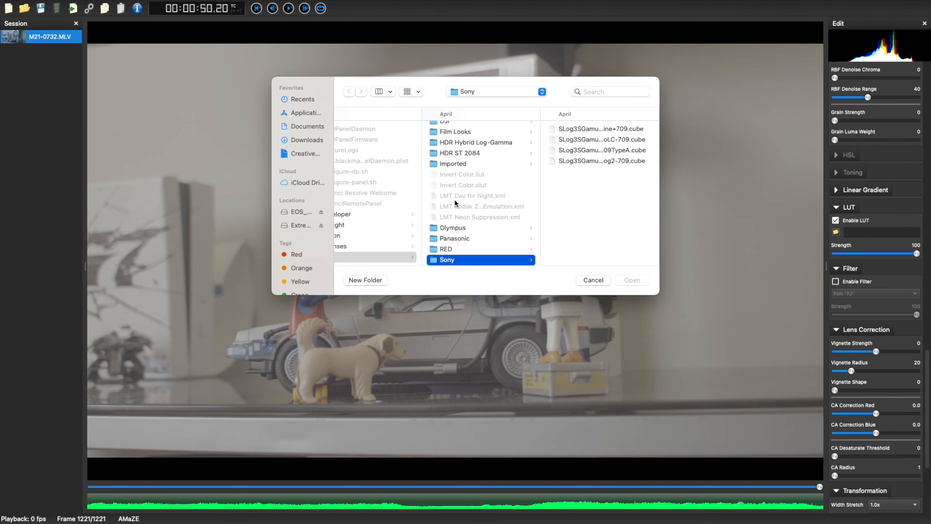
scroll(455, 199, left, 3)
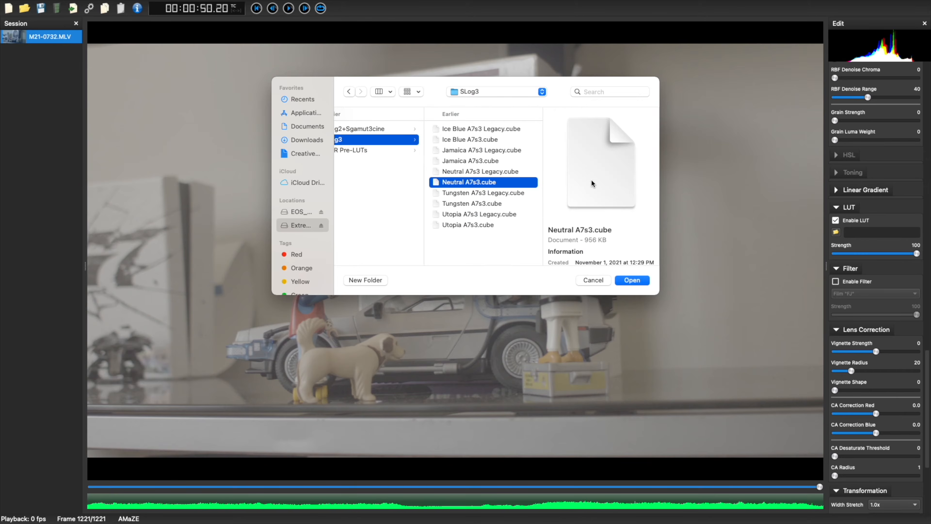
click(629, 280)
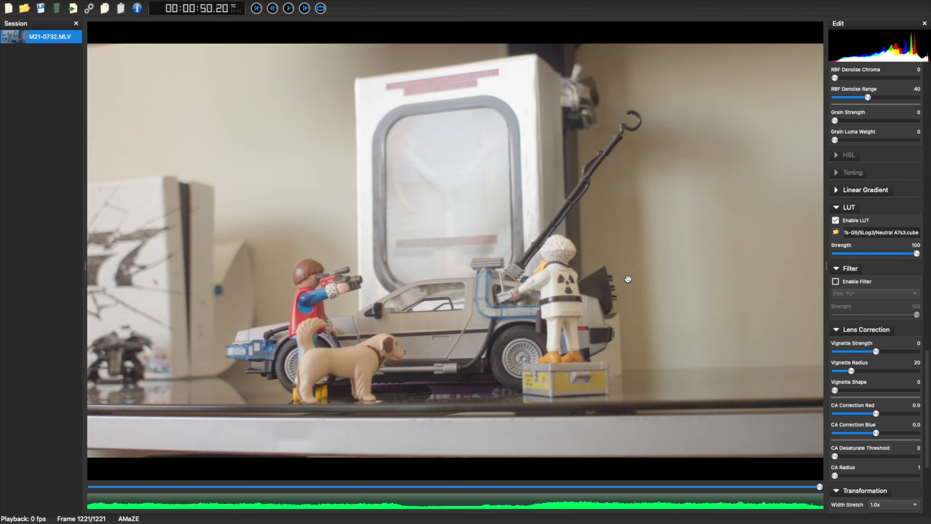
mouse_move(918, 254)
mouse_down()
mouse_move(861, 255)
mouse_move(828, 273)
mouse_move(919, 254)
mouse_up()
Play the clip and switch the LUT off and on to compare the looks, leaving it disabled
key(space)
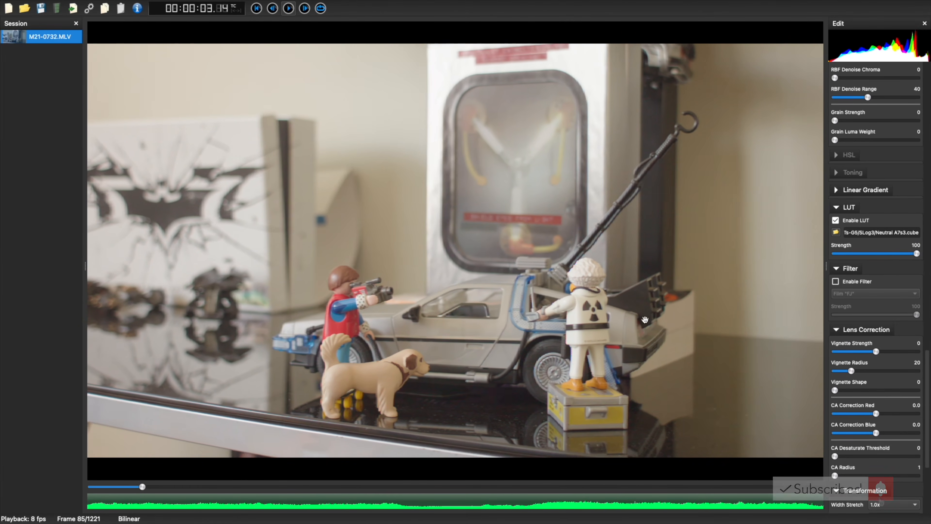
click(837, 220)
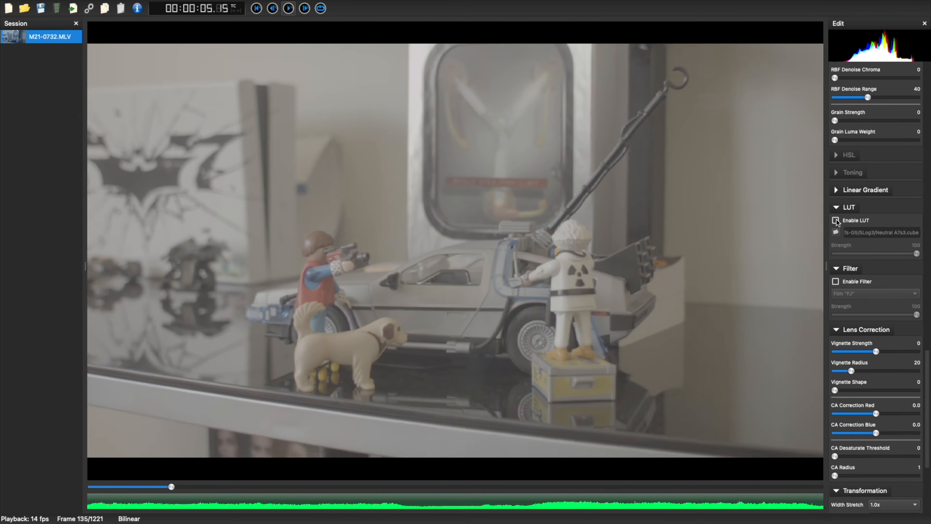
click(837, 220)
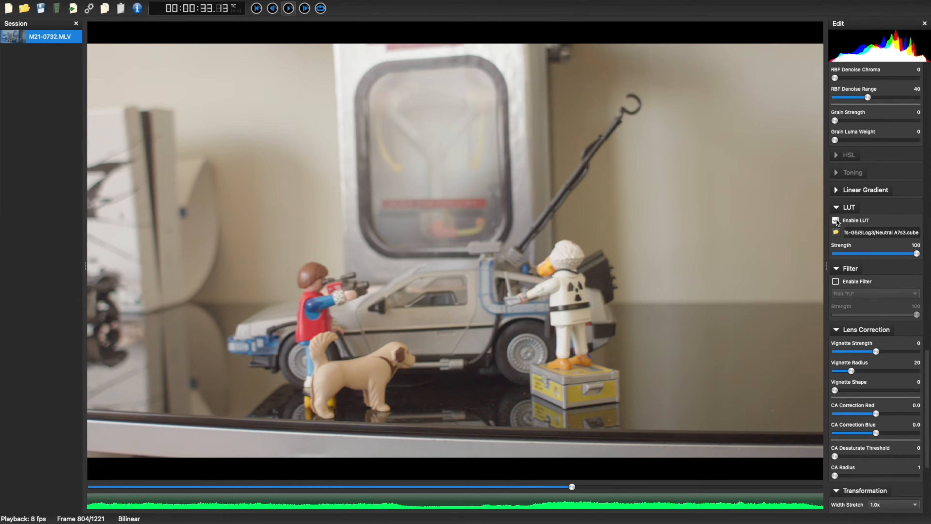
click(836, 220)
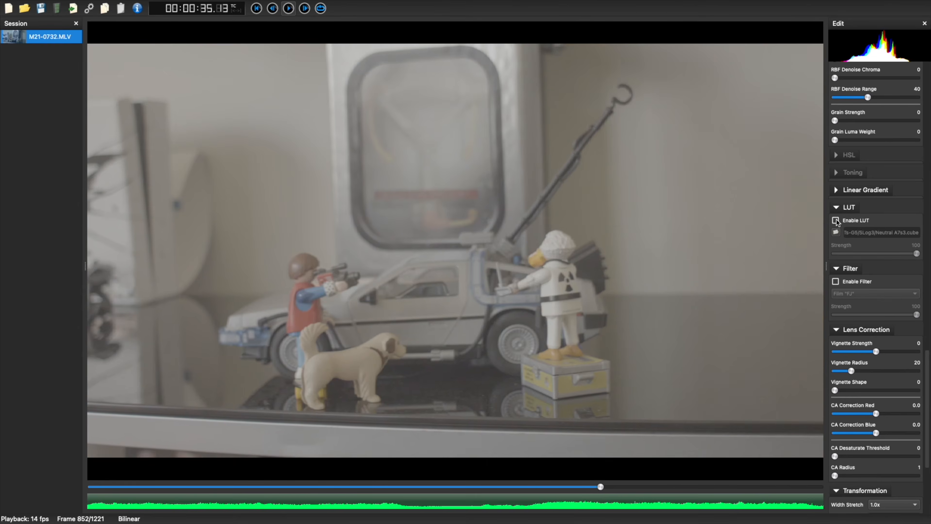
mouse_move(55, 5)
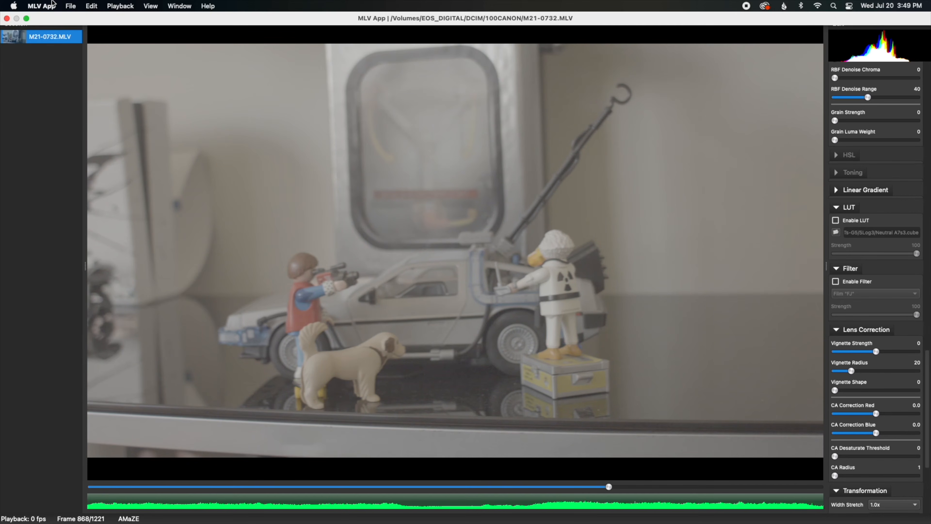
click(71, 6)
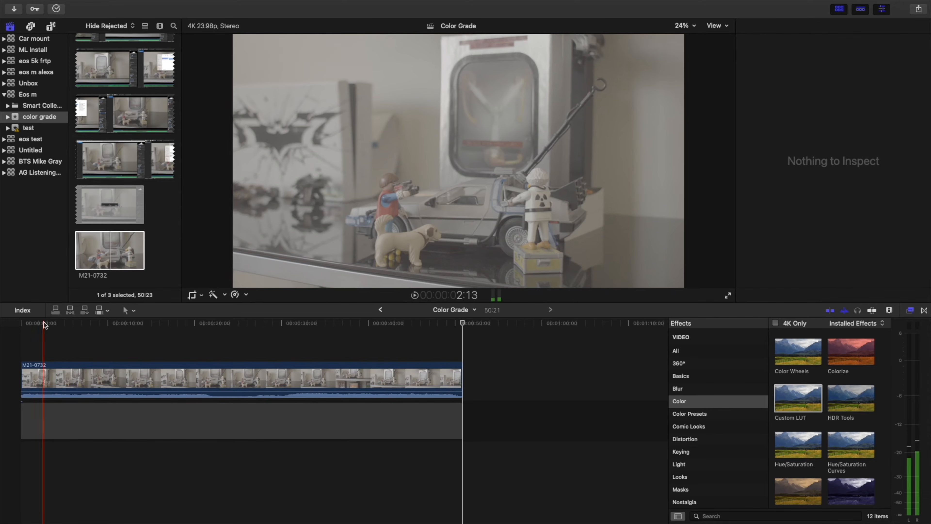
In Final Cut Pro, add a Color Wheels correction to clip M21-0732 in the Color Grade timeline
click(293, 363)
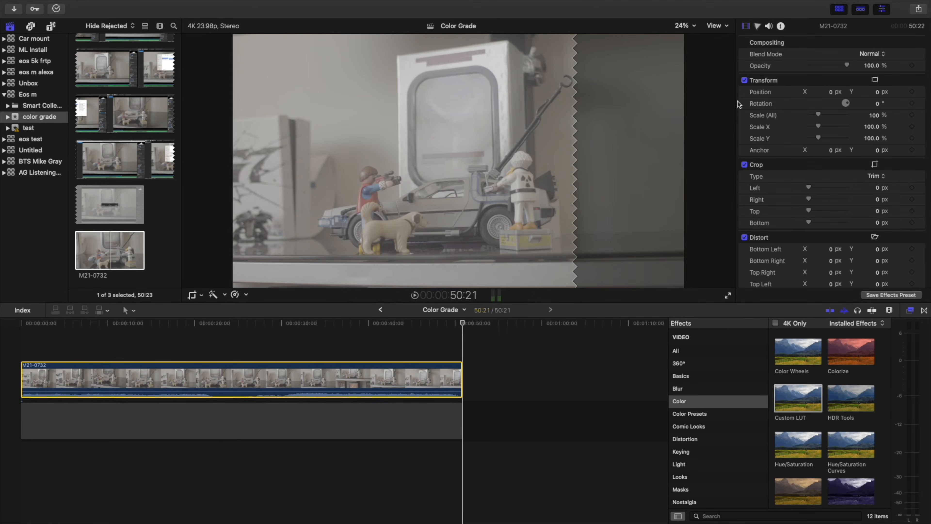
click(758, 26)
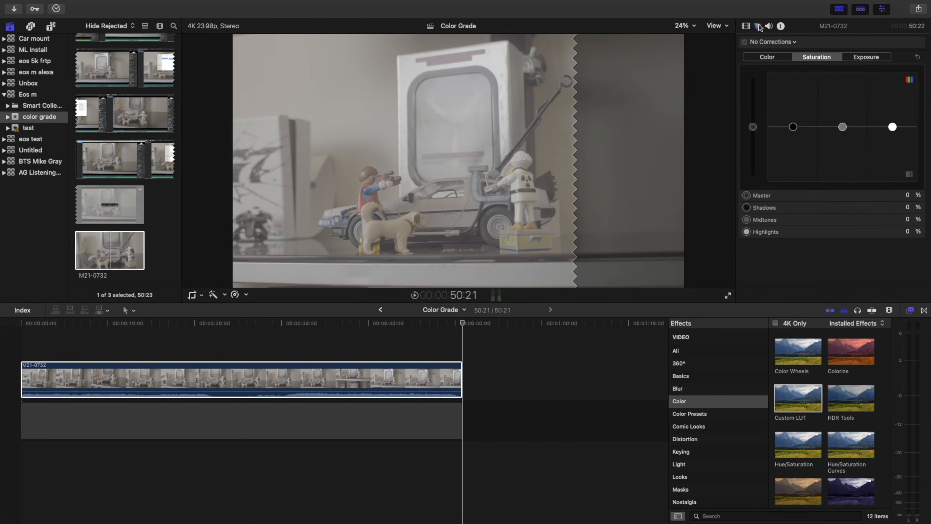
click(794, 43)
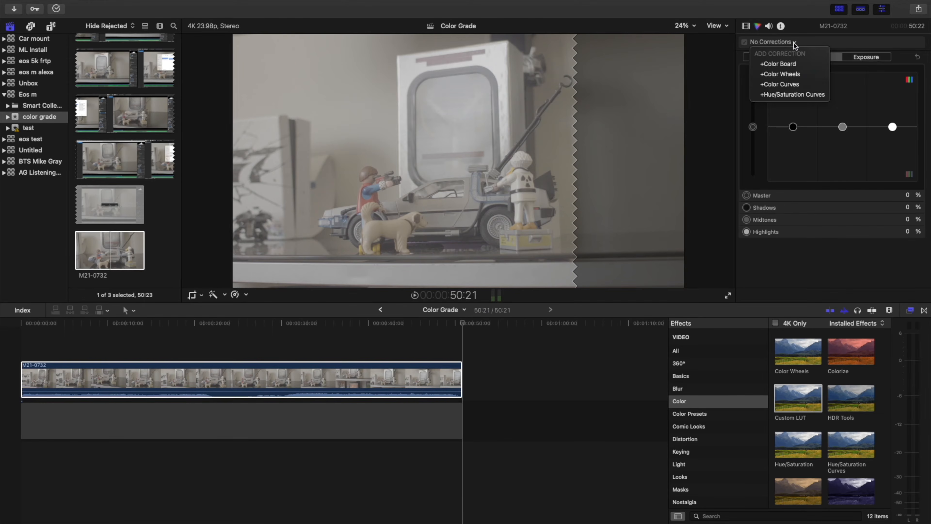
click(792, 74)
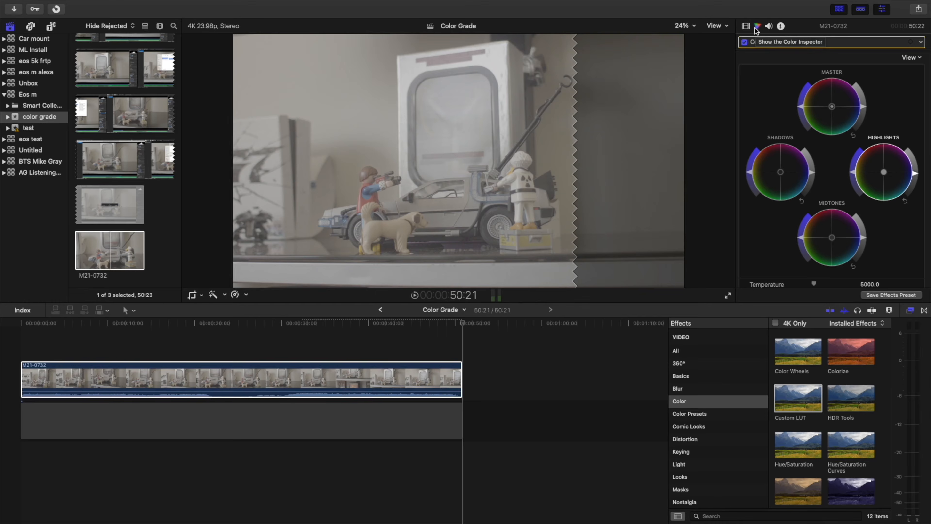
Apply a Custom LUT effect to the clip and set its LUT to Sony SLog3 from the Log to Rec709 group
click(746, 27)
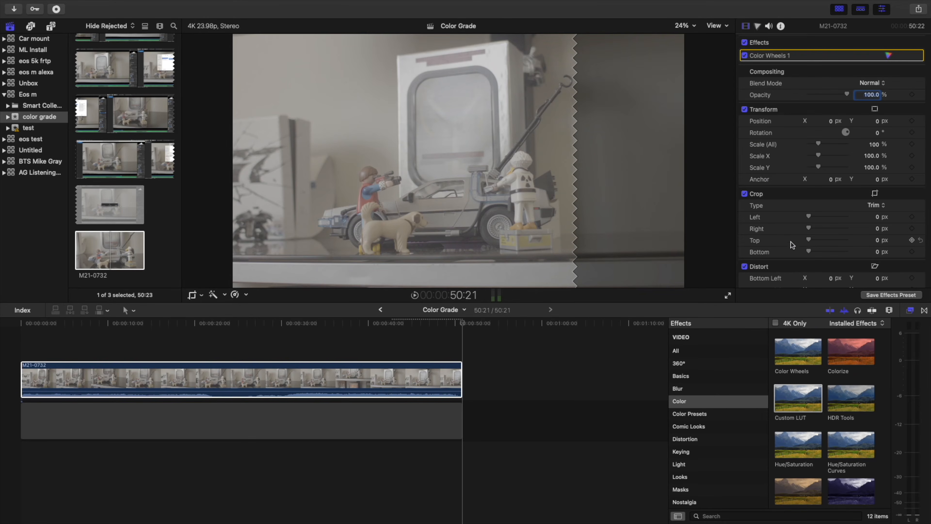
double_click(797, 402)
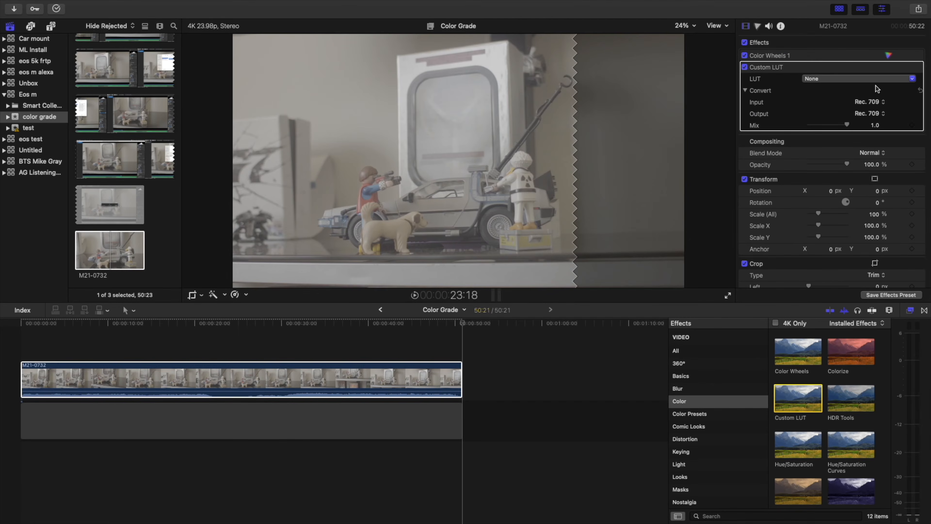
click(912, 80)
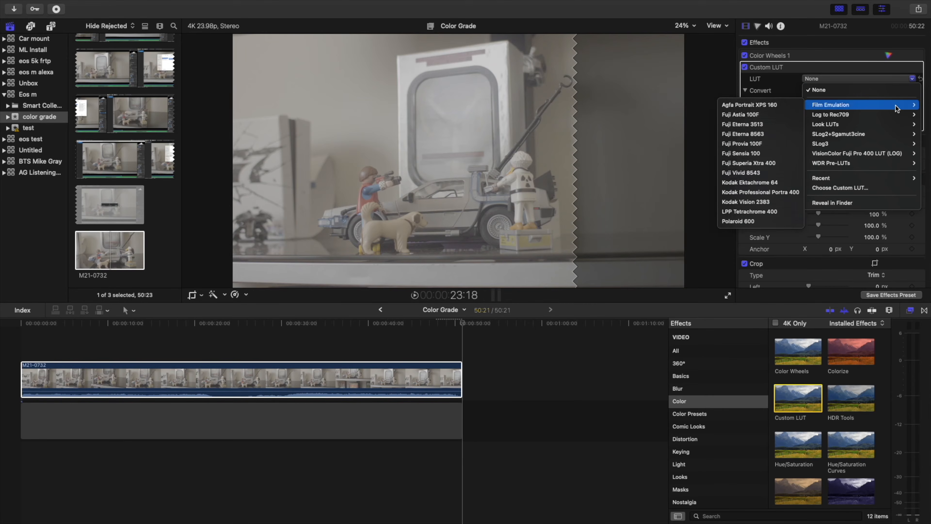
mouse_move(894, 115)
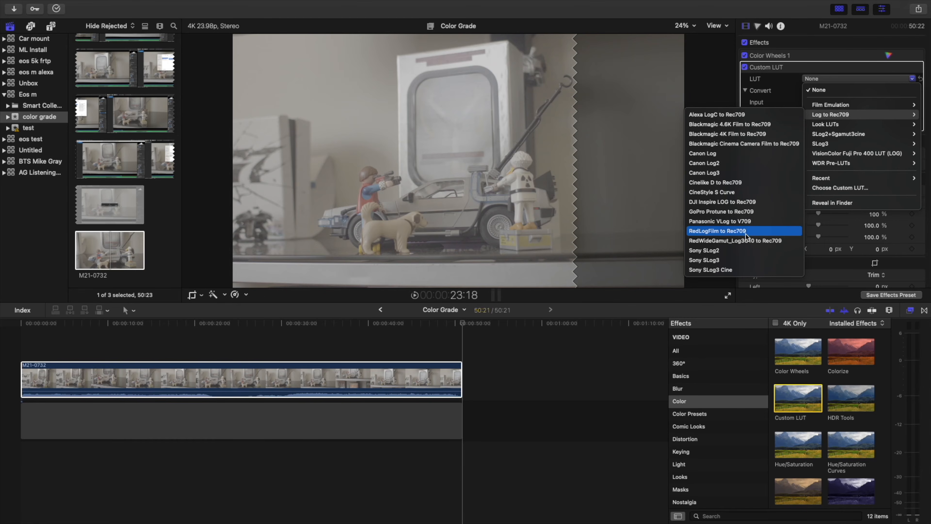
click(734, 262)
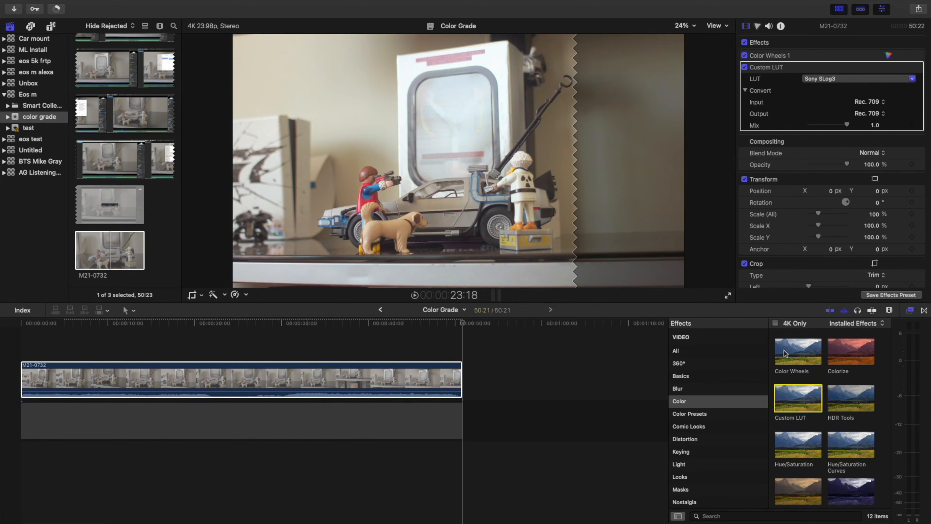
Add a second Custom LUT effect with the Kodak Professional Portra 400 film emulation and reduce its mix to 0.39
double_click(799, 404)
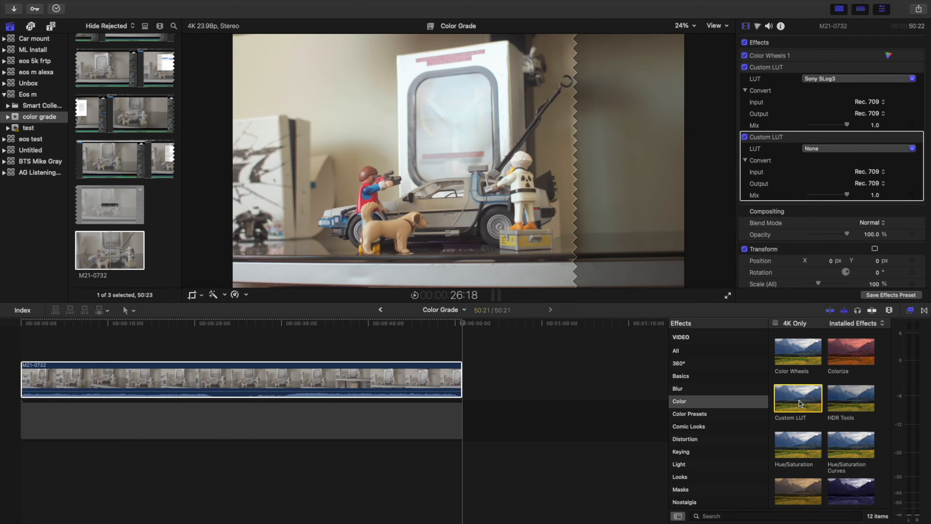
click(905, 151)
mouse_move(874, 177)
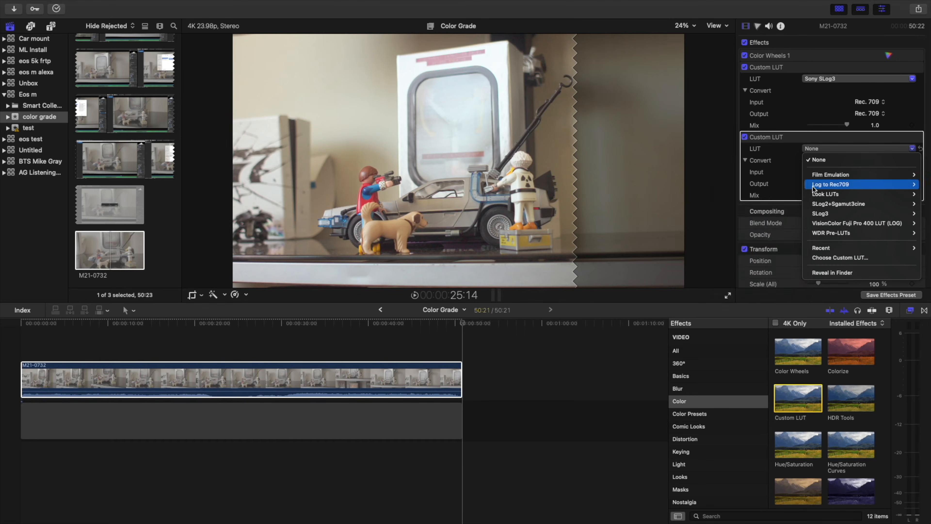
mouse_move(827, 194)
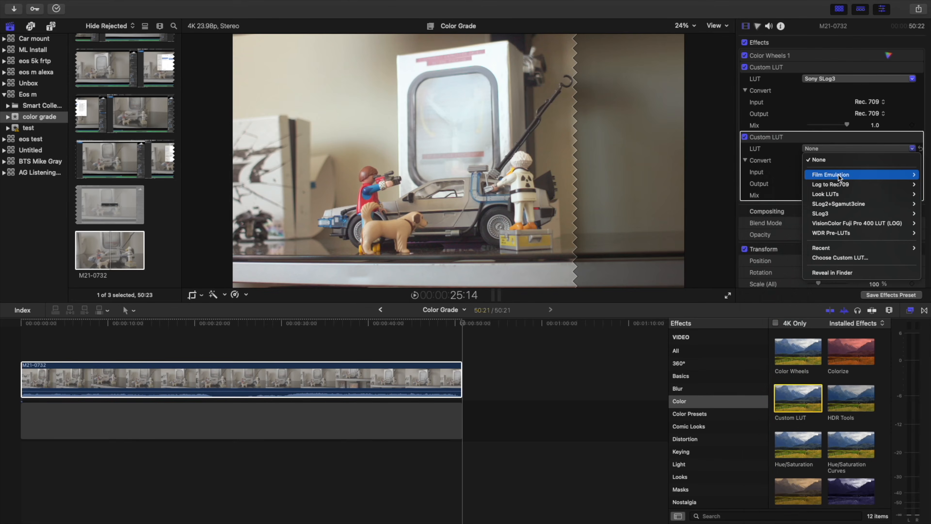
mouse_move(840, 176)
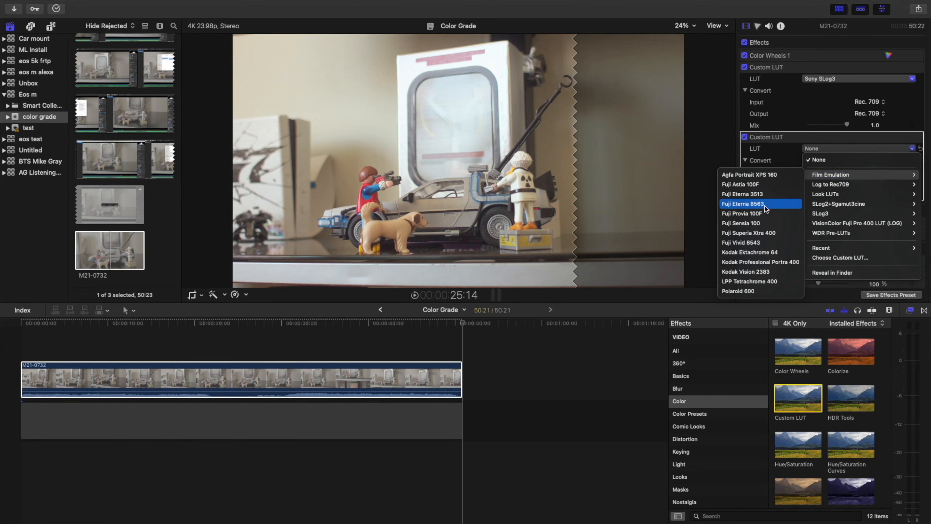
click(764, 262)
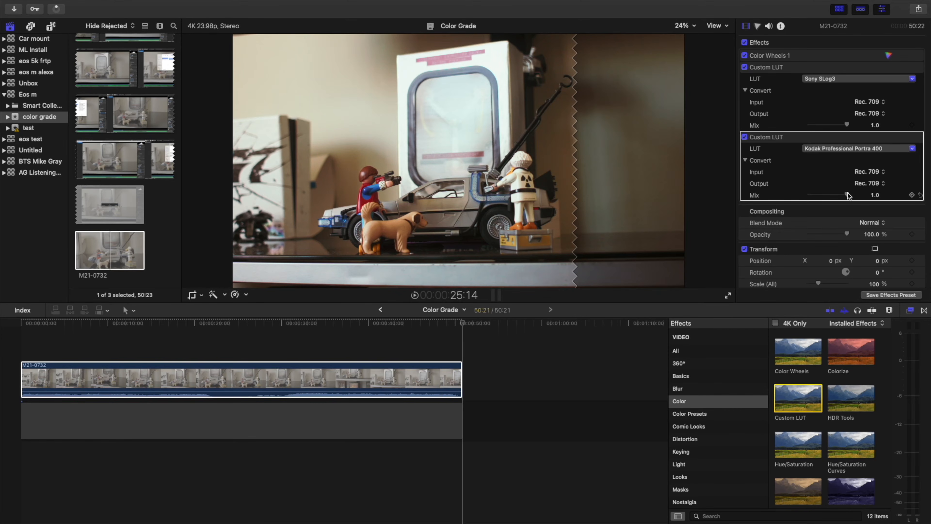
drag(848, 196, 824, 210)
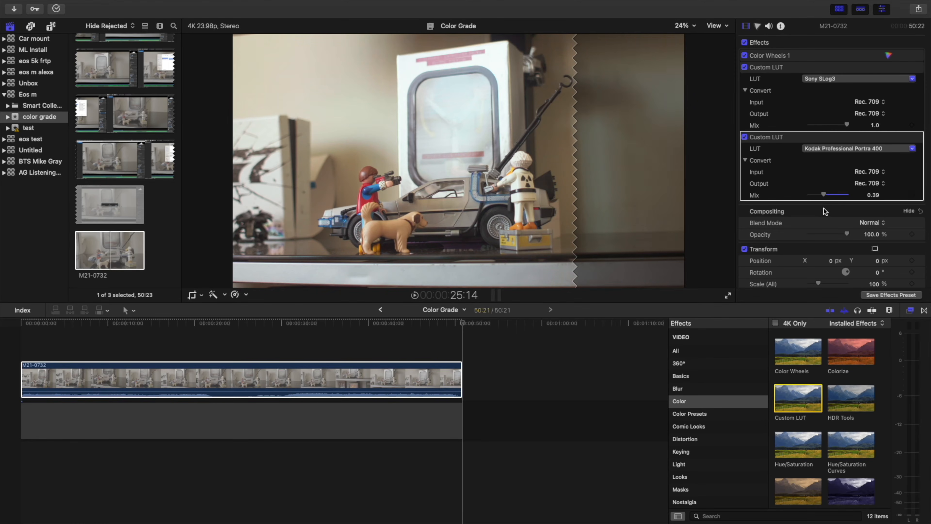
Compare the image with and without the Kodak Professional Portra 400 LUT, leaving it enabled
click(746, 138)
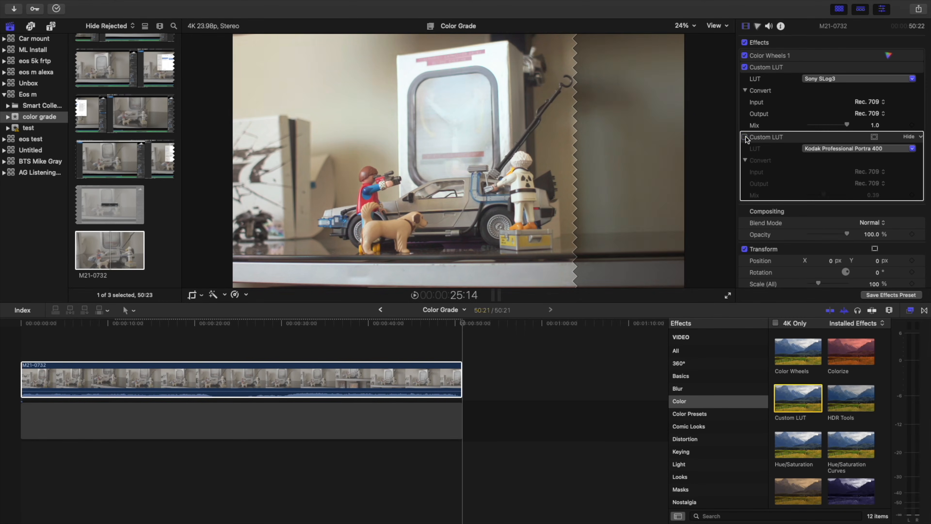
click(746, 137)
click(745, 138)
click(746, 137)
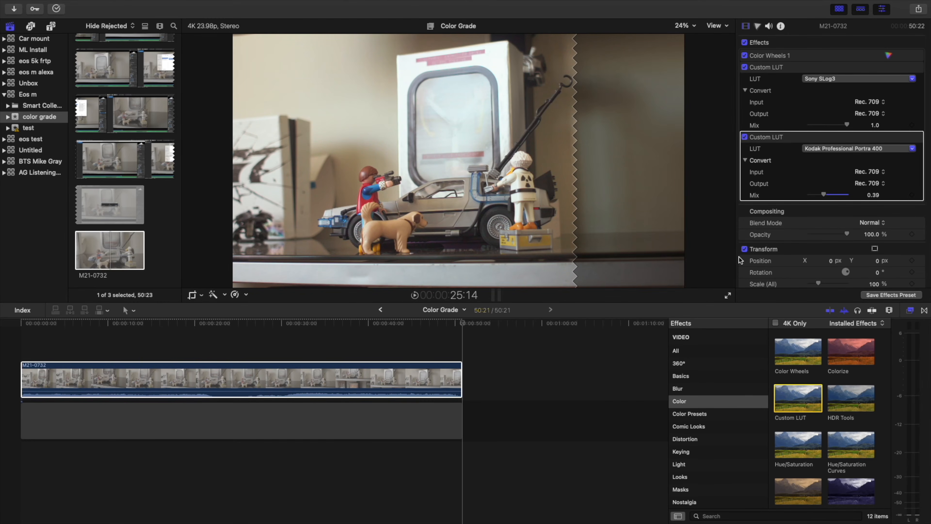
Add a third Custom LUT effect using the Her look LUT and lower its mix to 0.29
double_click(791, 400)
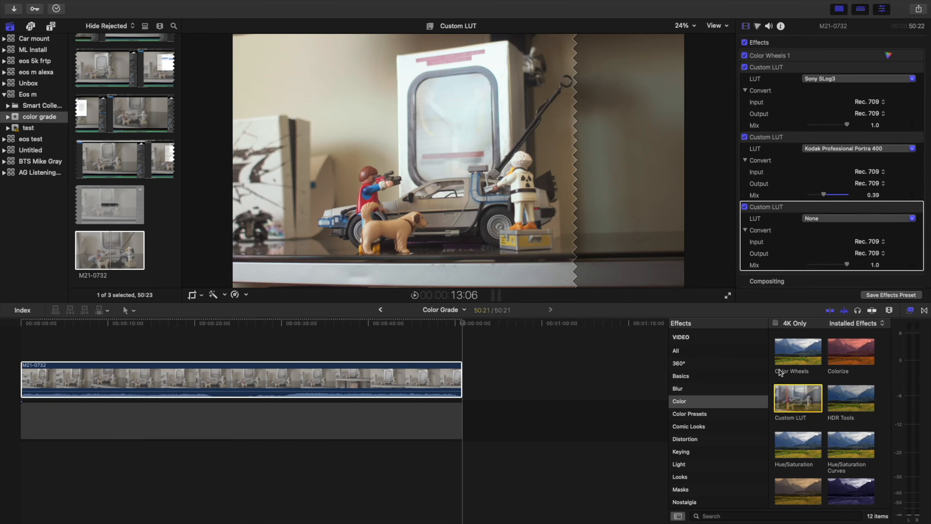
click(818, 218)
mouse_move(826, 253)
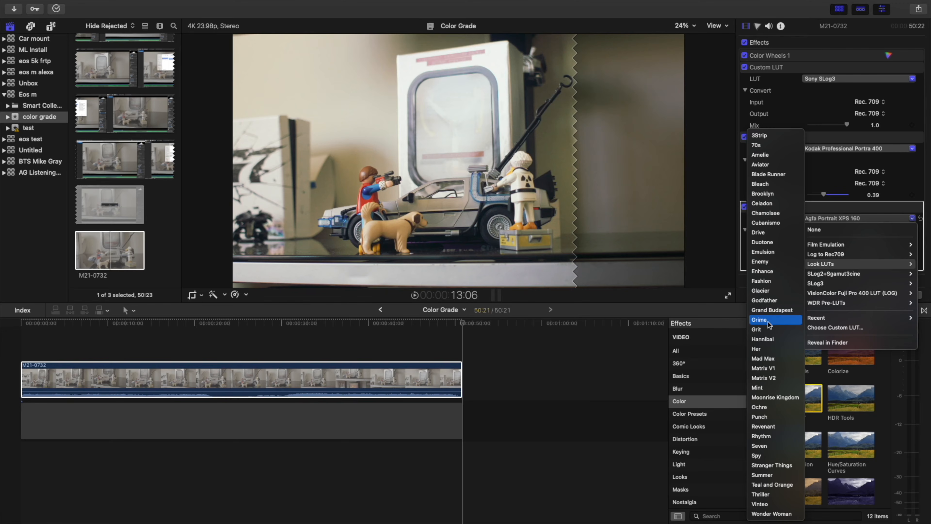
click(770, 350)
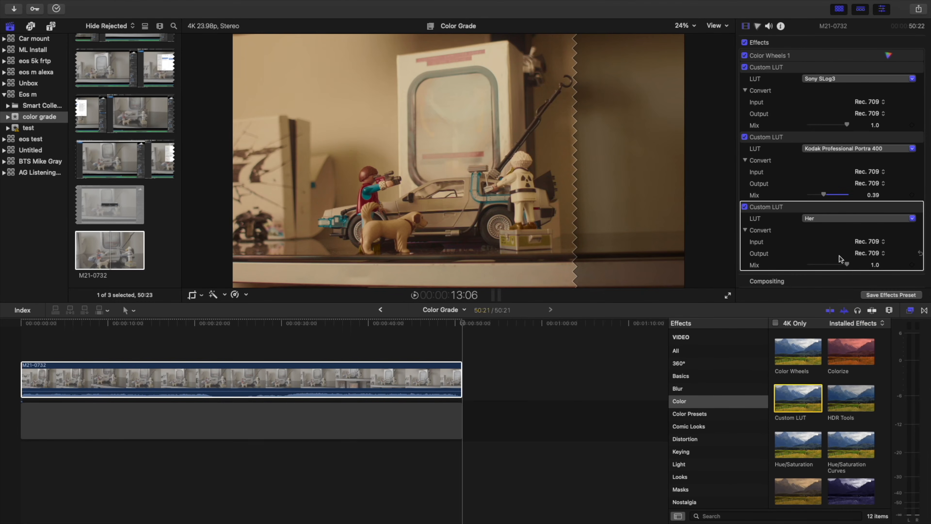
drag(847, 265, 821, 285)
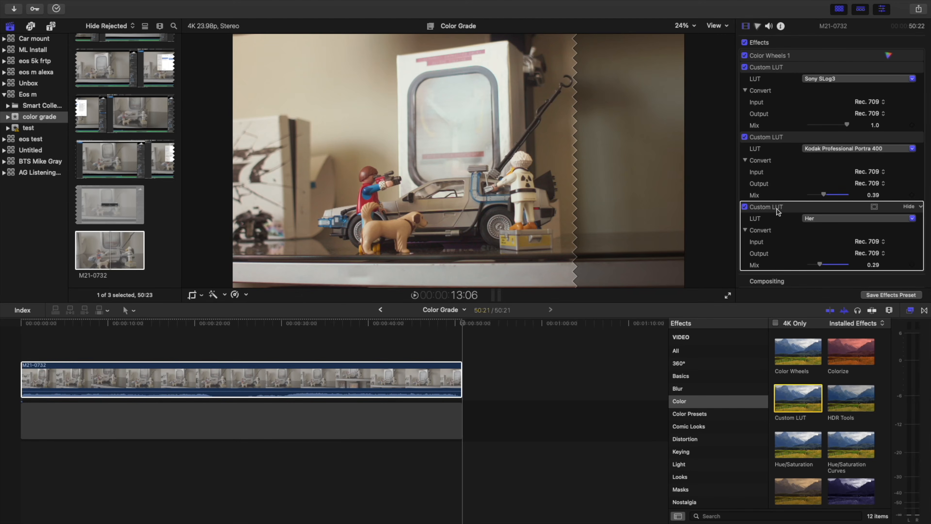
Compare the image with and without the Her LUT, leaving it enabled
click(745, 208)
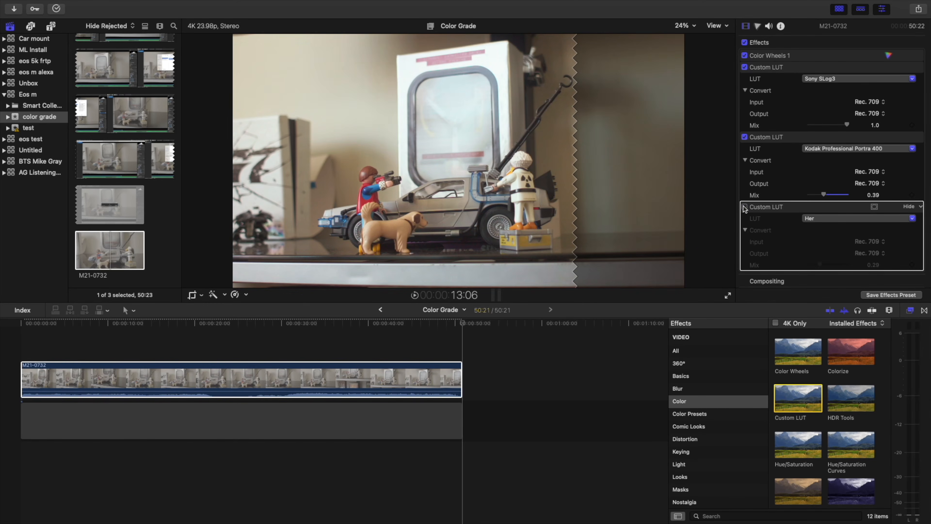
click(745, 208)
click(745, 207)
click(744, 207)
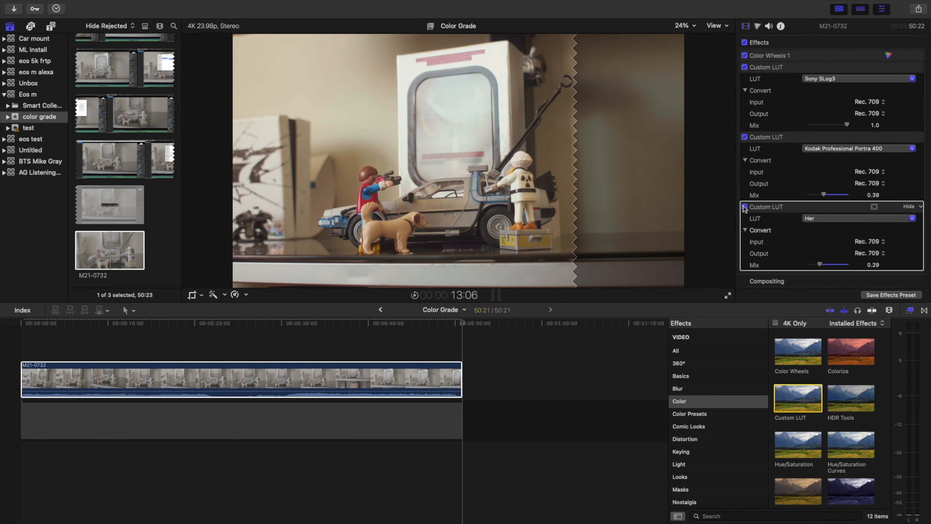
Add a fourth Custom LUT effect using the Teal and Orange look LUT and lower its mix to 0.35
double_click(800, 400)
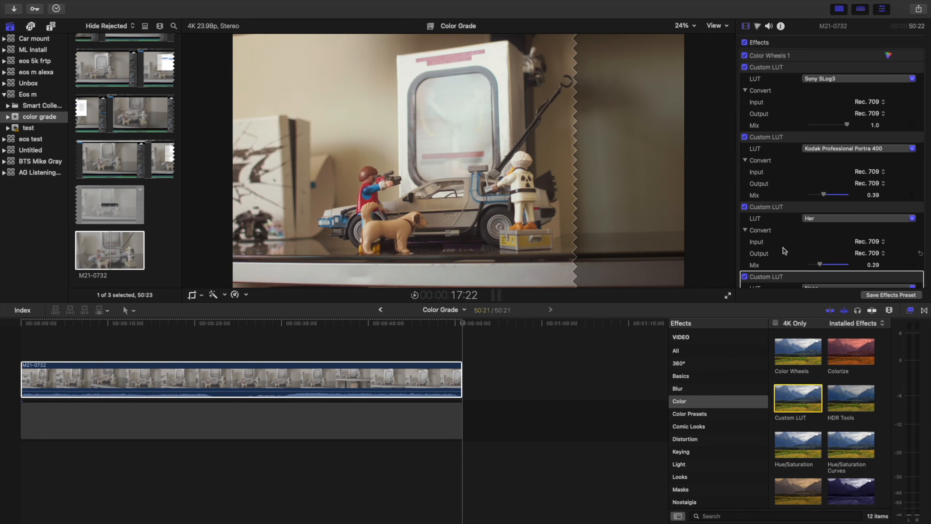
scroll(783, 250, down, 3)
scroll(784, 251, down, 3)
click(843, 199)
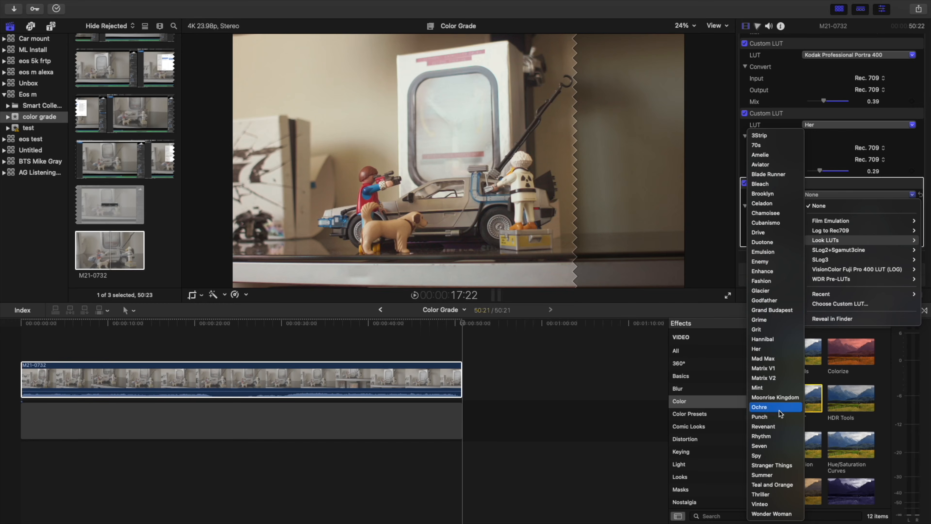
click(781, 485)
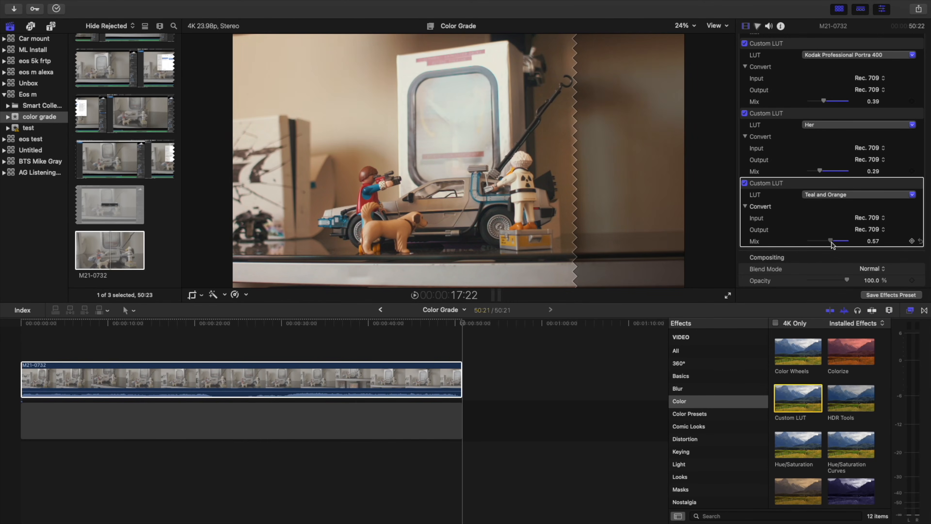
drag(831, 244, 825, 246)
Play the graded clip from its beginning and review the stacked Custom LUT effects and their mix settings
click(9, 335)
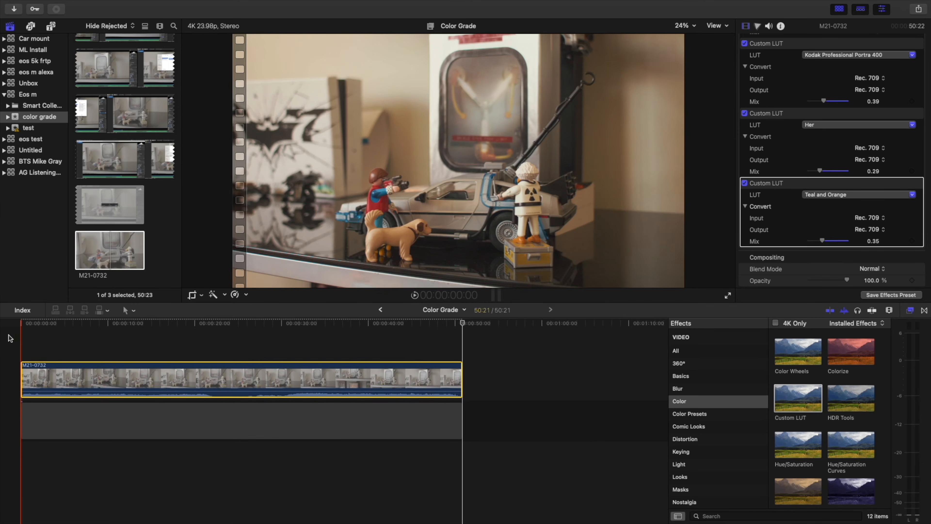
key(space)
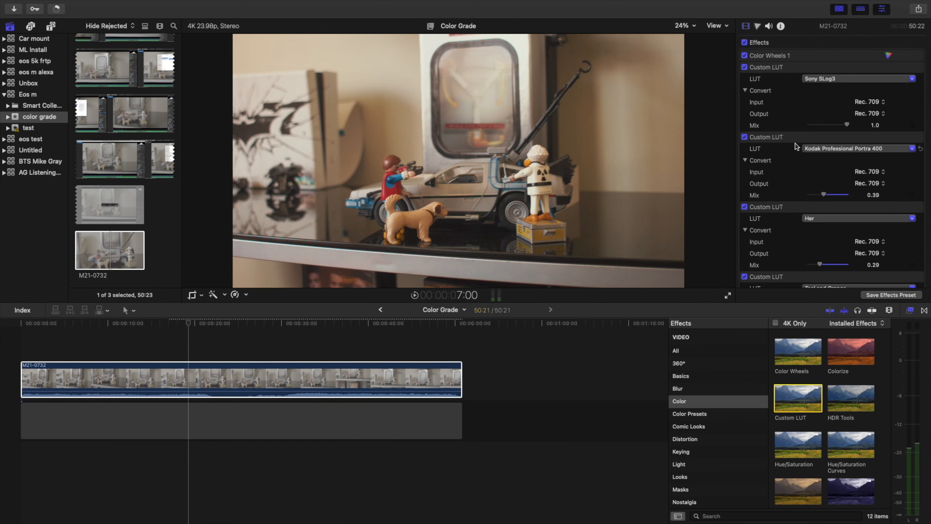
scroll(796, 146, down, 5)
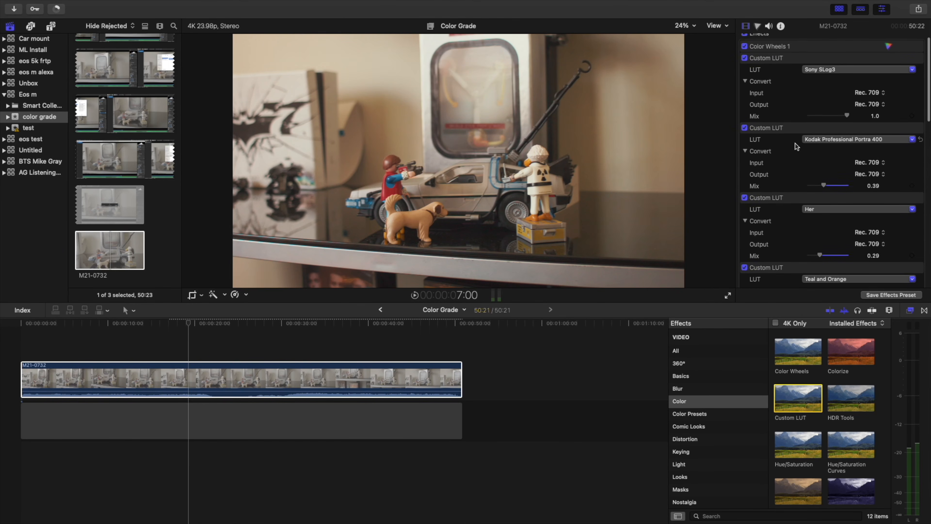
scroll(796, 147, up, 5)
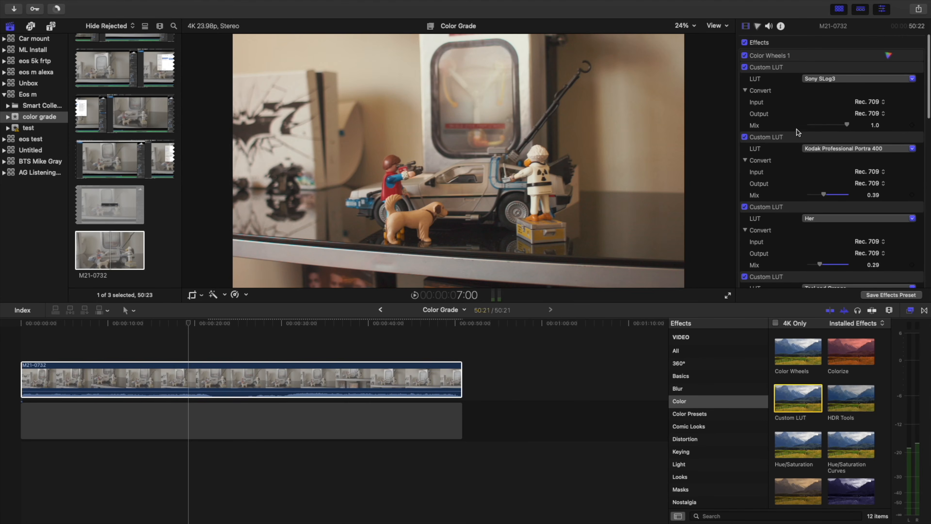
key(space)
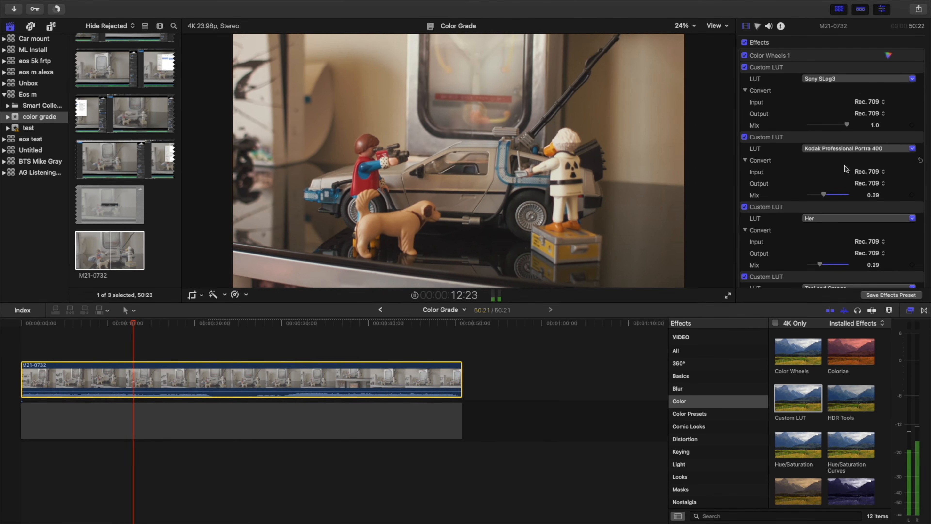
scroll(842, 161, down, 3)
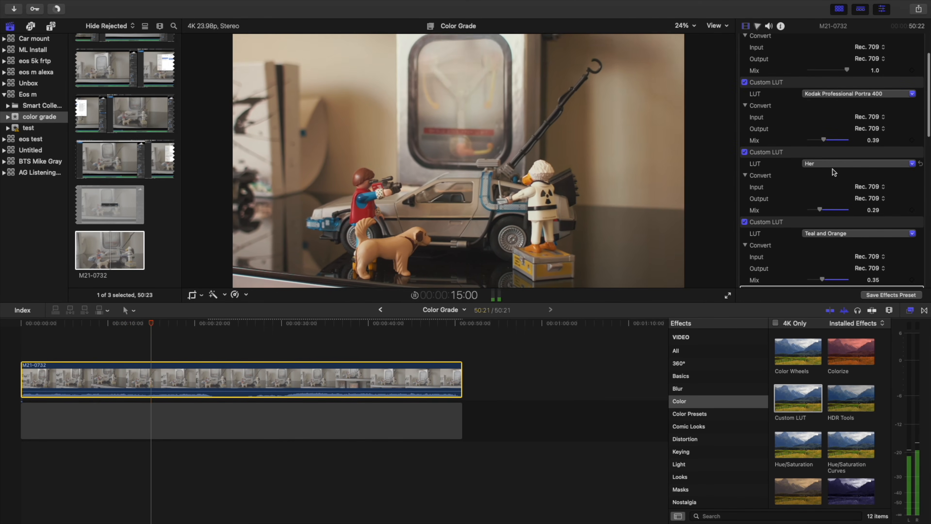
scroll(826, 190, down, 2)
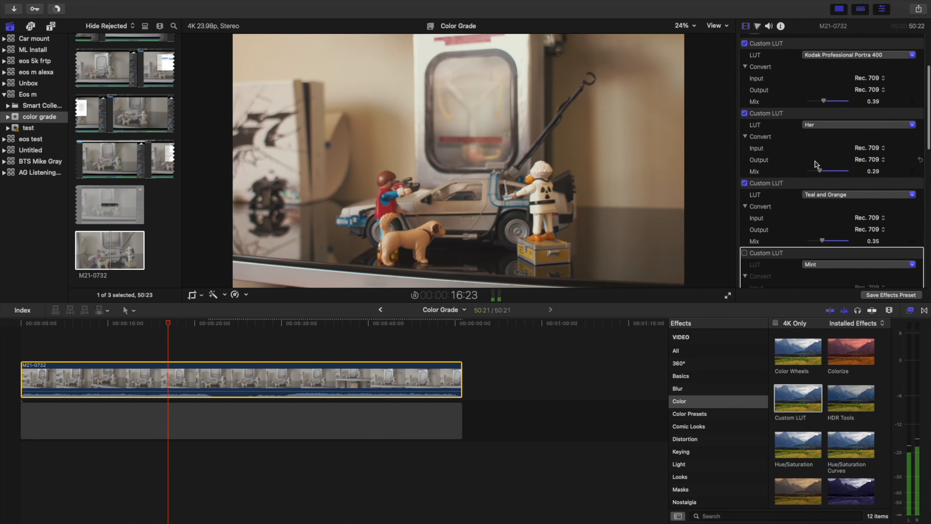
scroll(816, 164, up, 4)
scroll(816, 164, up, 1)
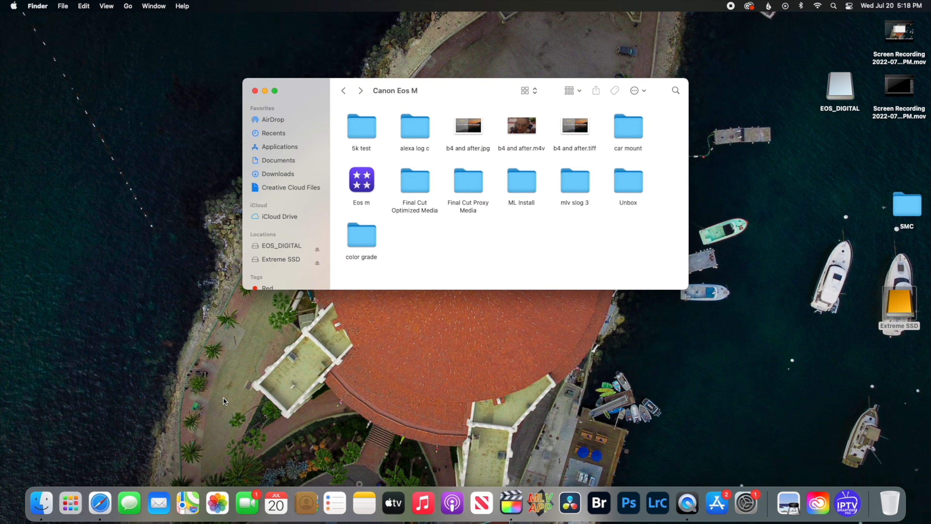
Switch to Safari, look over the Color Grading Central home page and open its free LUT download offer
click(105, 503)
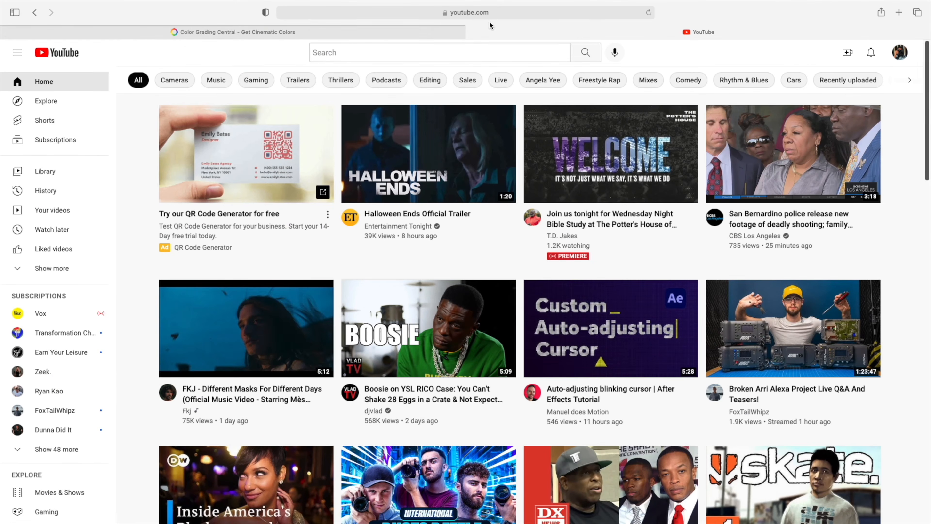
click(379, 33)
scroll(144, 169, up, 10)
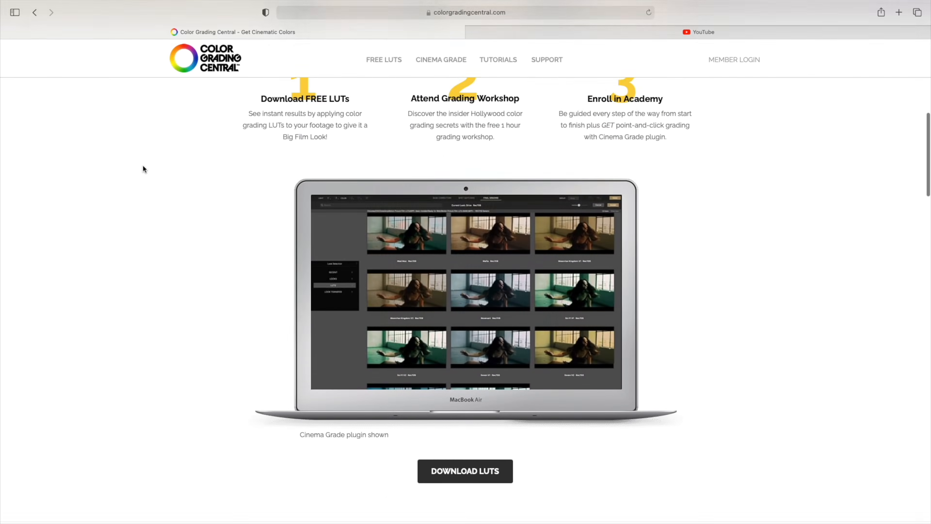
scroll(143, 169, up, 7)
scroll(143, 169, down, 15)
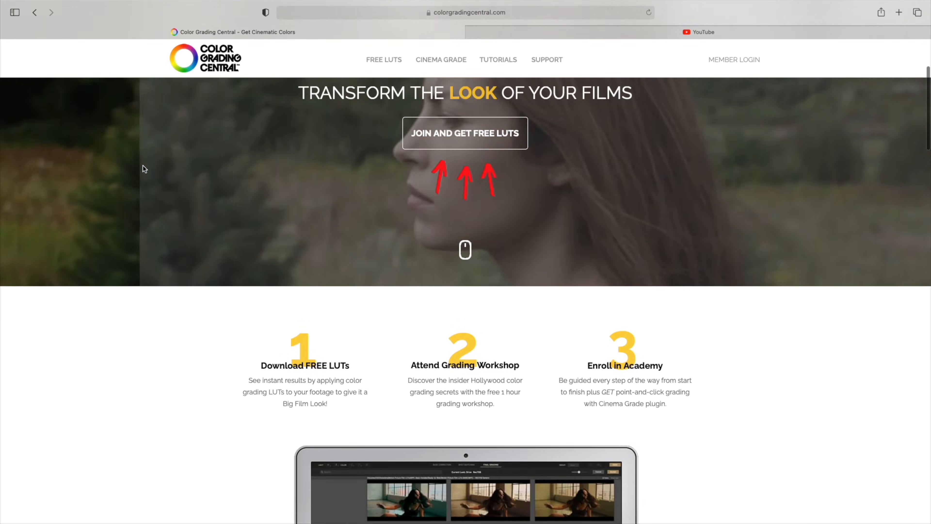
scroll(143, 169, up, 1)
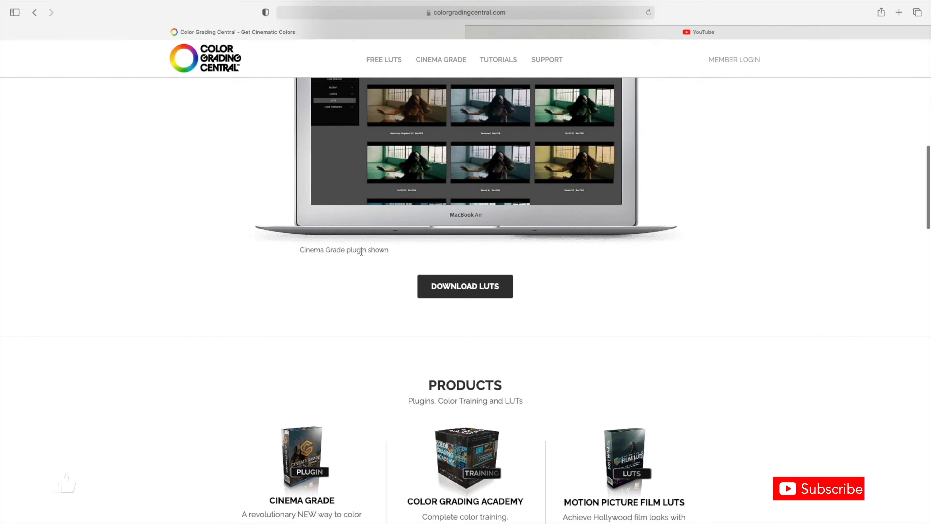
click(468, 292)
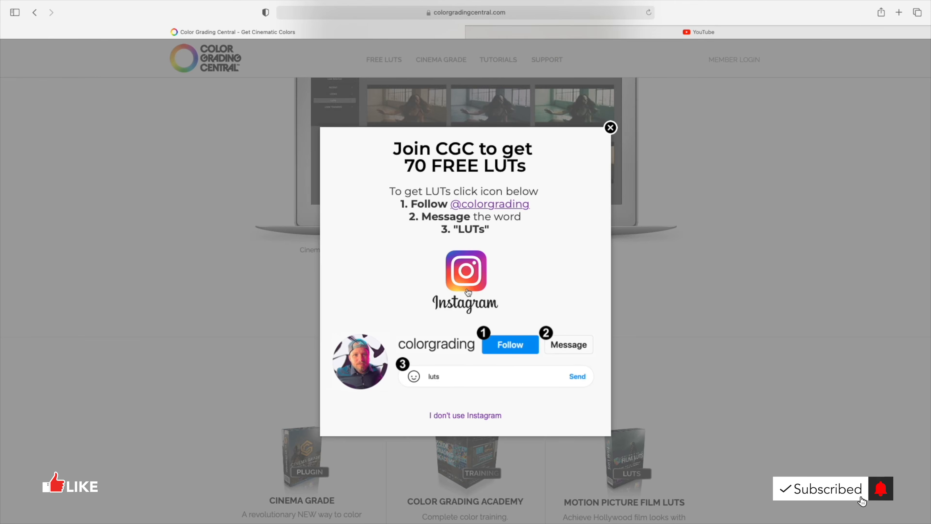